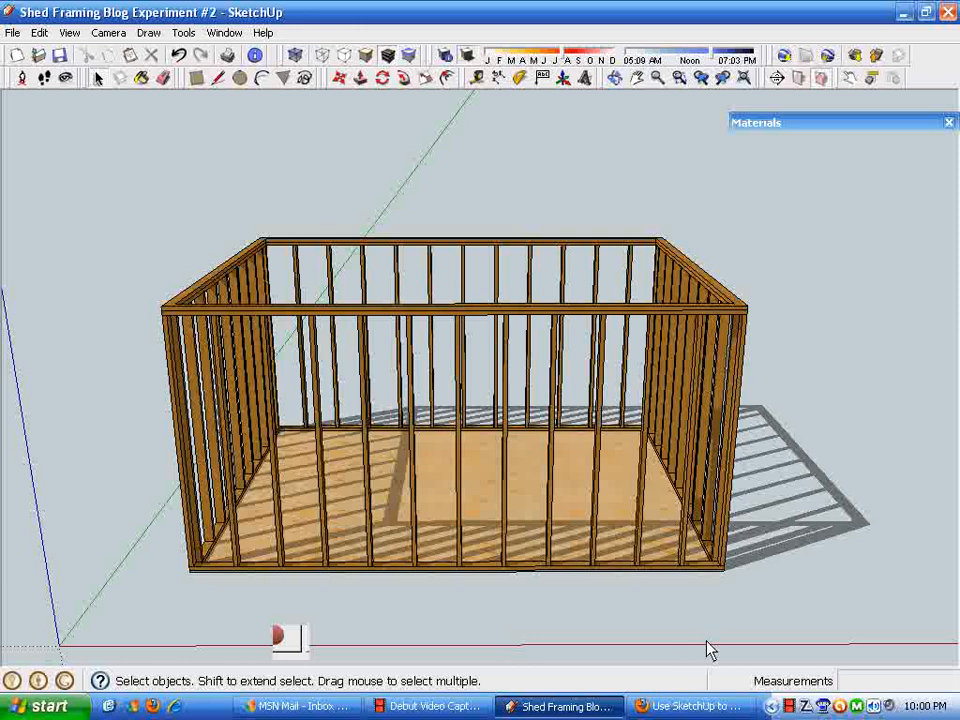
Step: Turn off shadows and draw a 16' by 12' rectangle across the outer corners of the wall framing's top
{"action": "left_click", "coordinate": [466, 54]}
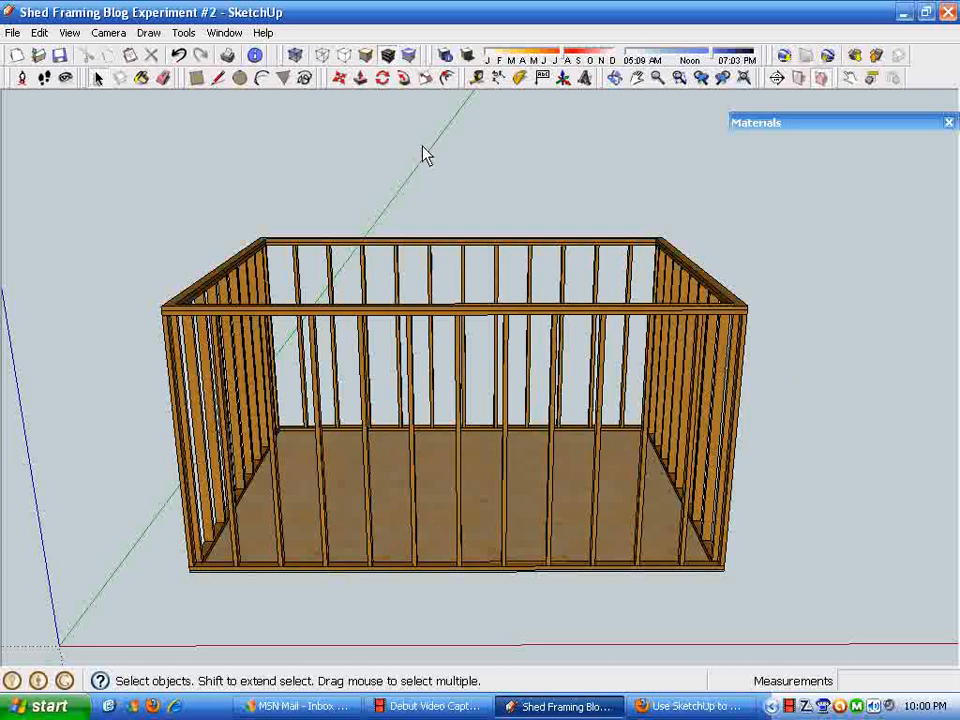
{"action": "middle_click_drag", "start_coordinate": [360, 300], "coordinate": [362, 352]}
{"action": "left_click", "coordinate": [197, 79]}
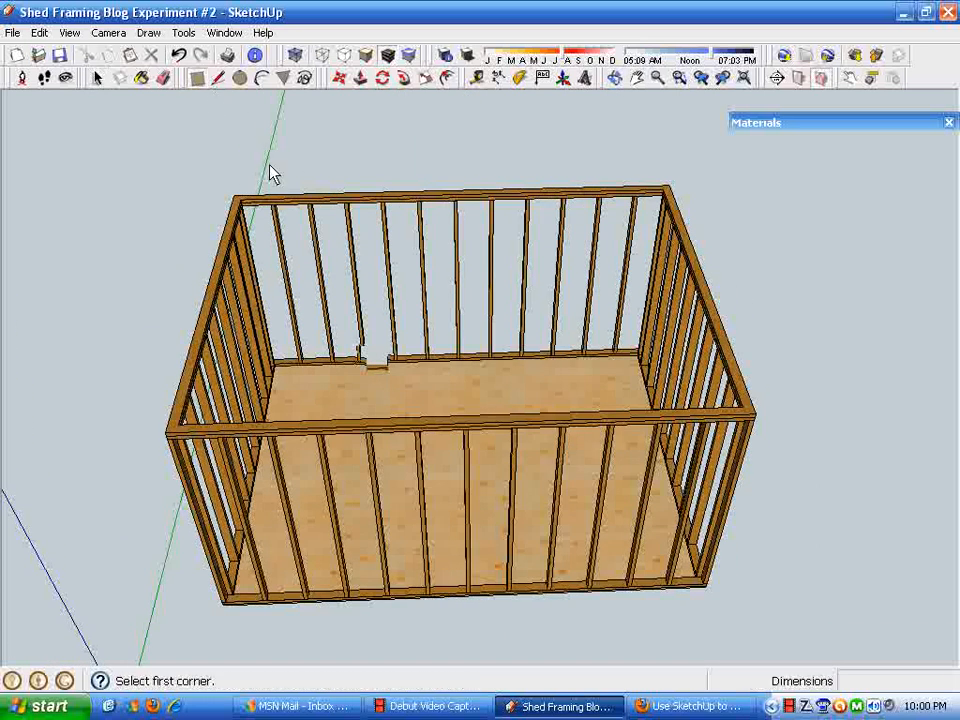
{"action": "left_click", "coordinate": [234, 195]}
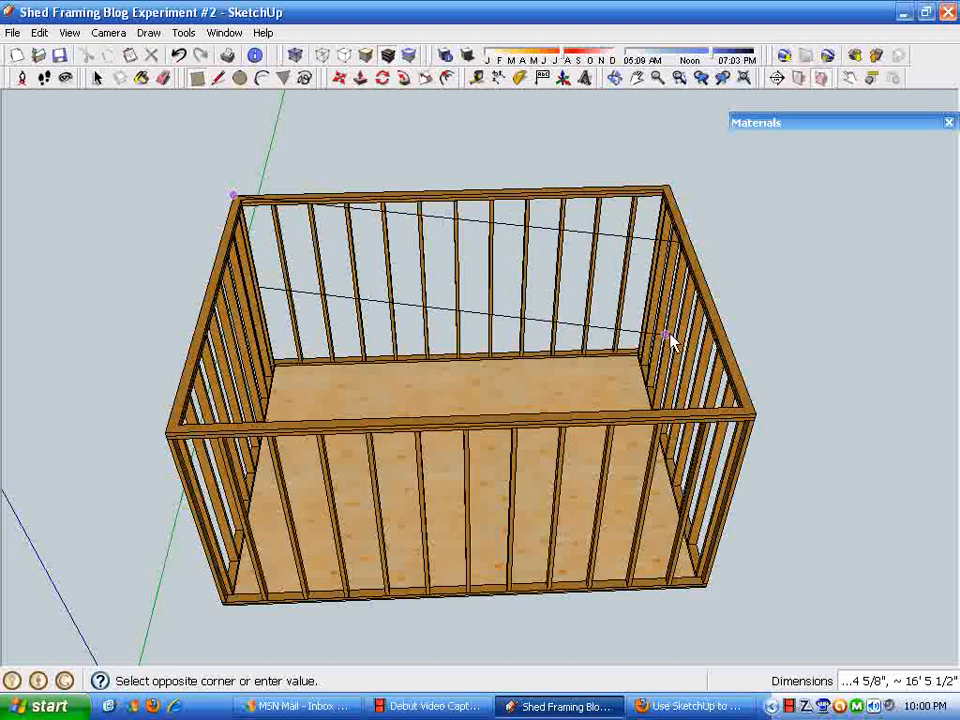
{"action": "left_click", "coordinate": [756, 418]}
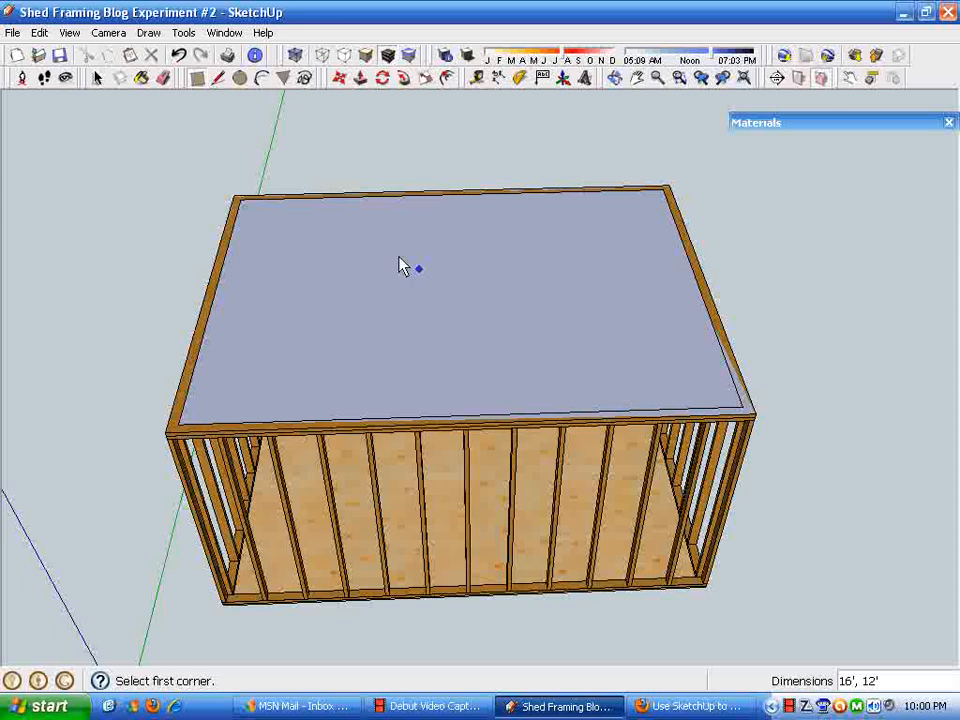
Step: Move the rectangle's face and edges 18' 2" along the red axis, clear of the shed frame
{"action": "key", "text": "space"}
{"action": "left_click", "coordinate": [425, 301]}
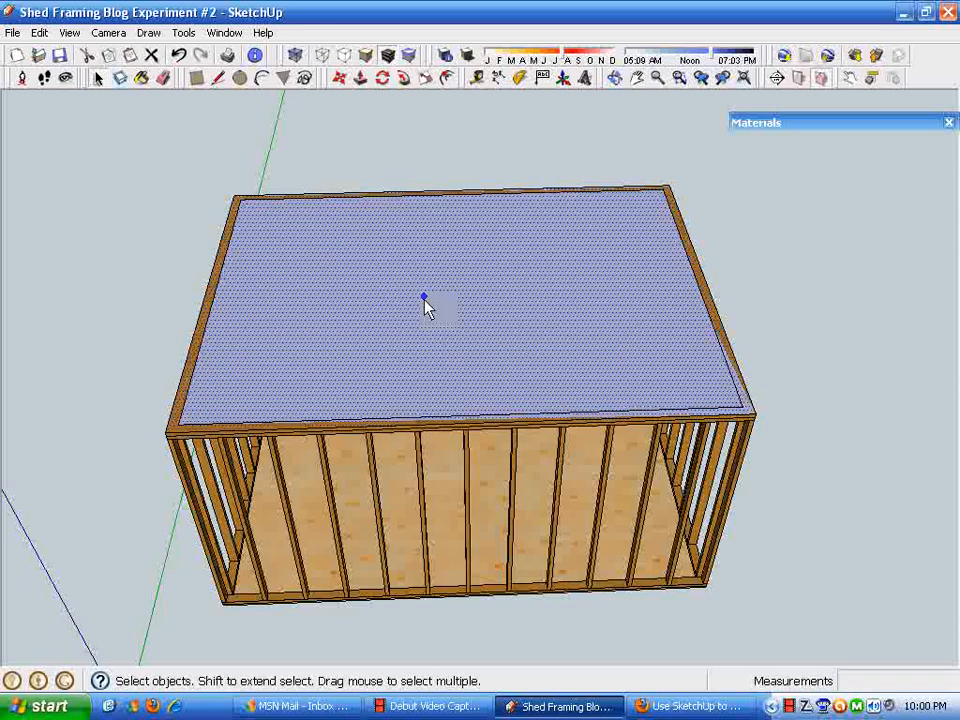
{"action": "double_click", "coordinate": [425, 301]}
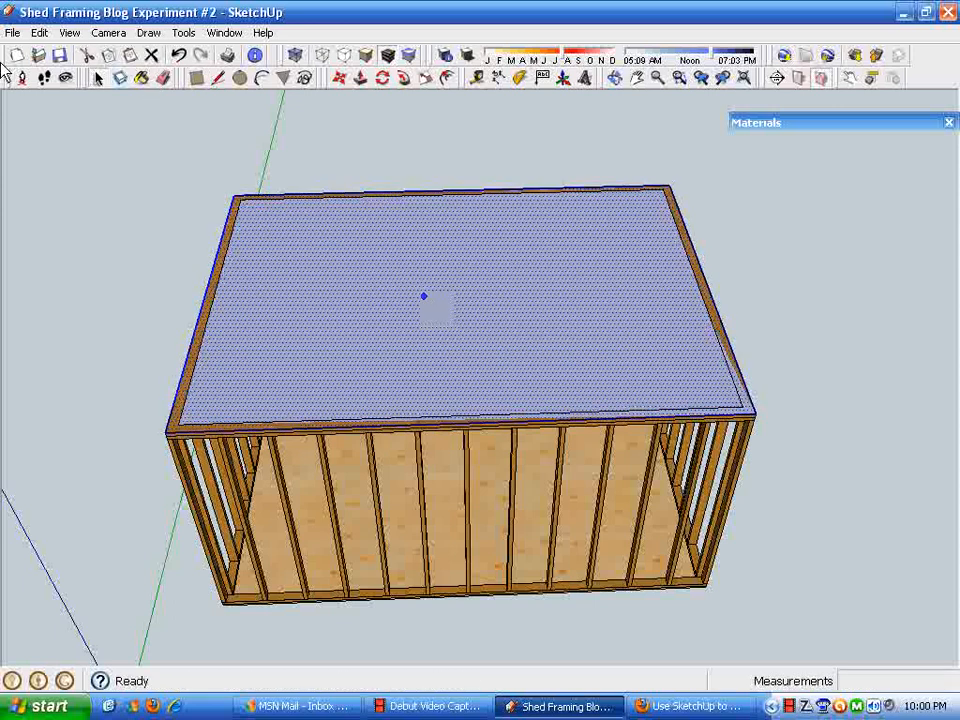
{"action": "scroll", "coordinate": [268, 272], "scroll_direction": "down", "scroll_amount": 5}
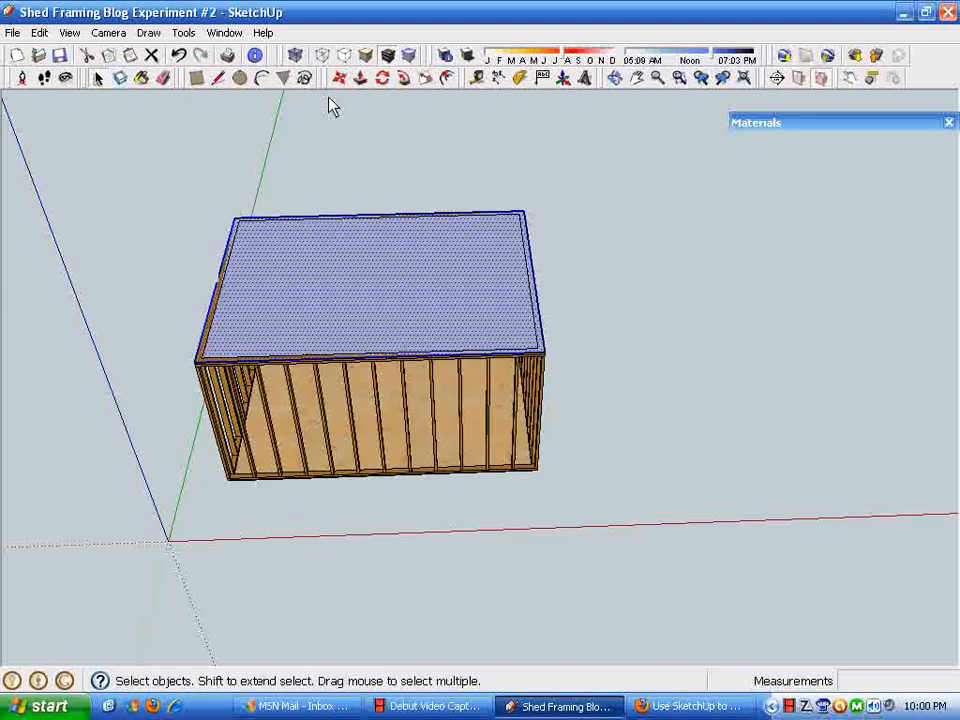
{"action": "left_click", "coordinate": [343, 80]}
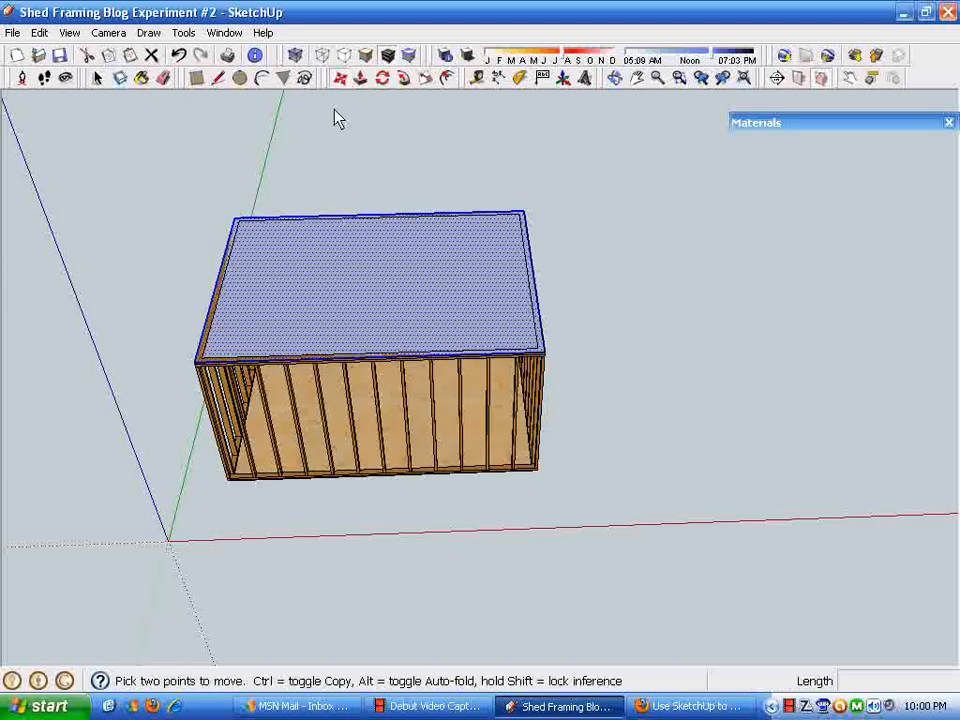
{"action": "left_click", "coordinate": [300, 308]}
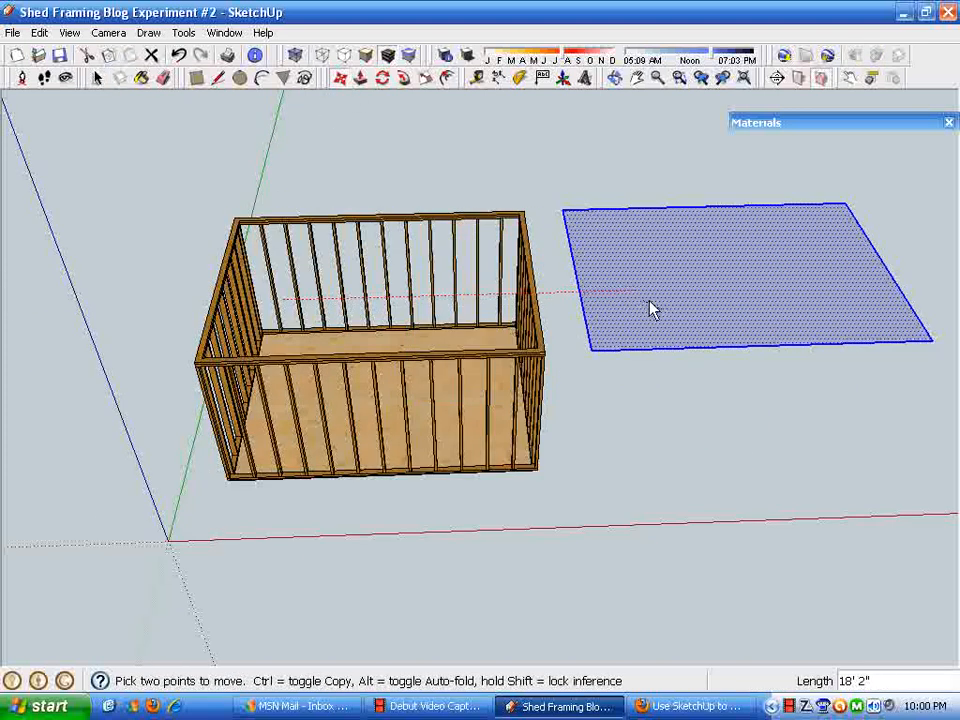
{"action": "left_click", "coordinate": [649, 309]}
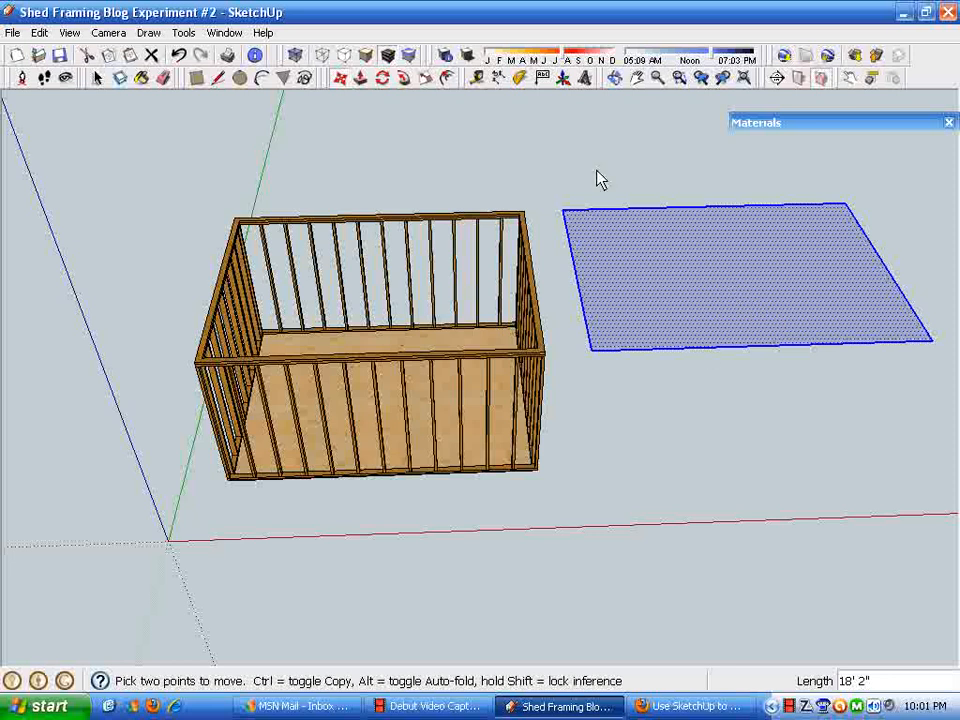
Step: Make the moved rectangle a component named Wall Sheathing, replacing the existing definition of that name
{"action": "right_click", "coordinate": [716, 274]}
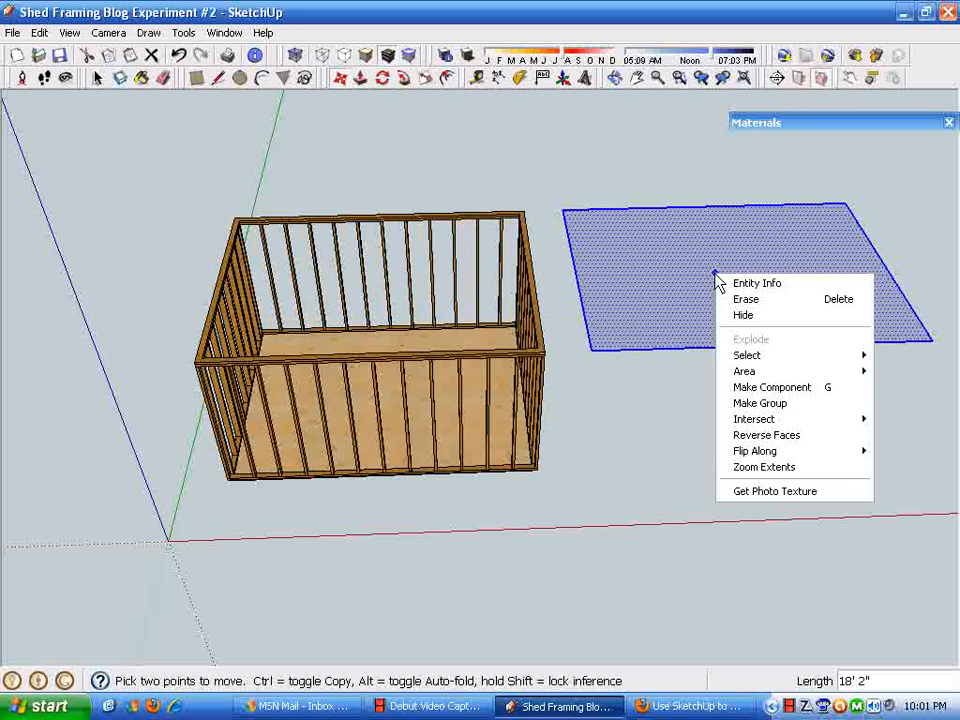
{"action": "left_click", "coordinate": [773, 388]}
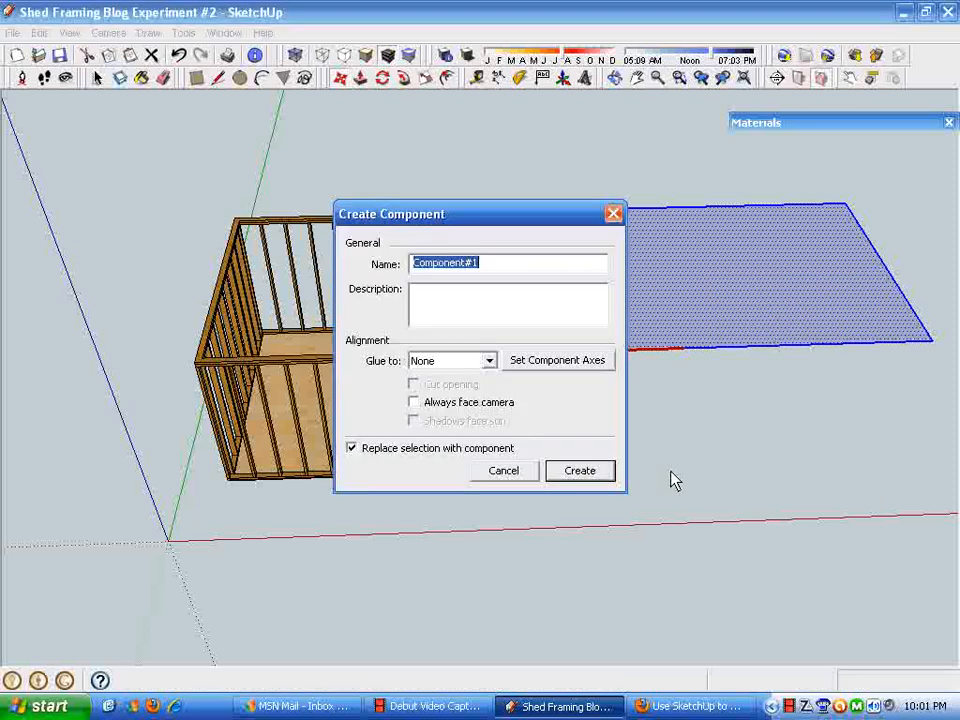
{"action": "type", "text": "Wall"}
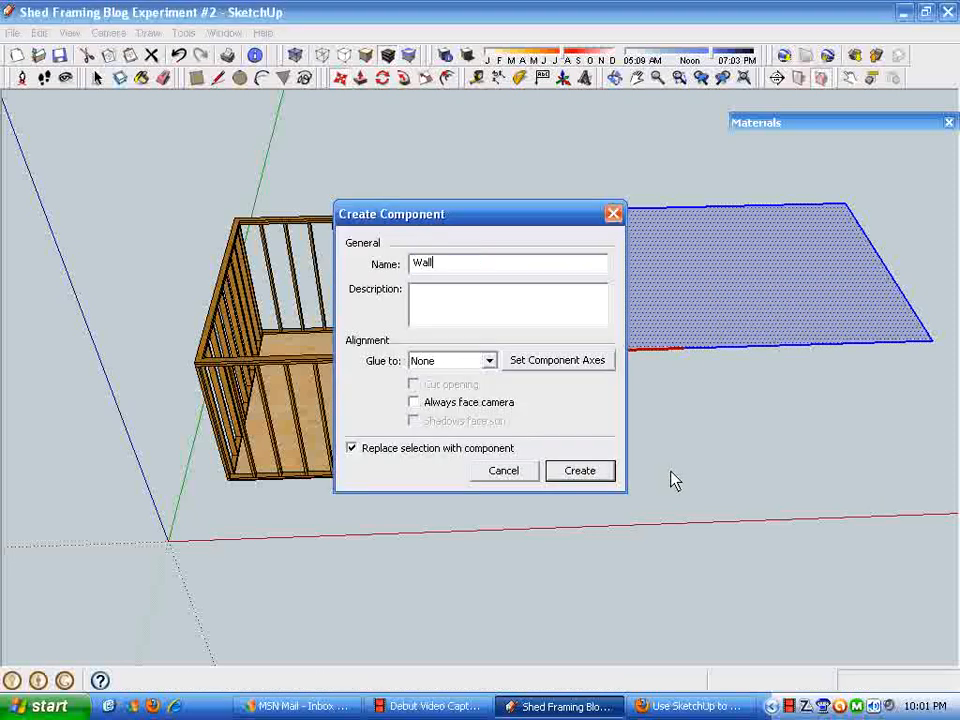
{"action": "type", "text": " Sheathing"}
{"action": "left_click", "coordinate": [590, 477]}
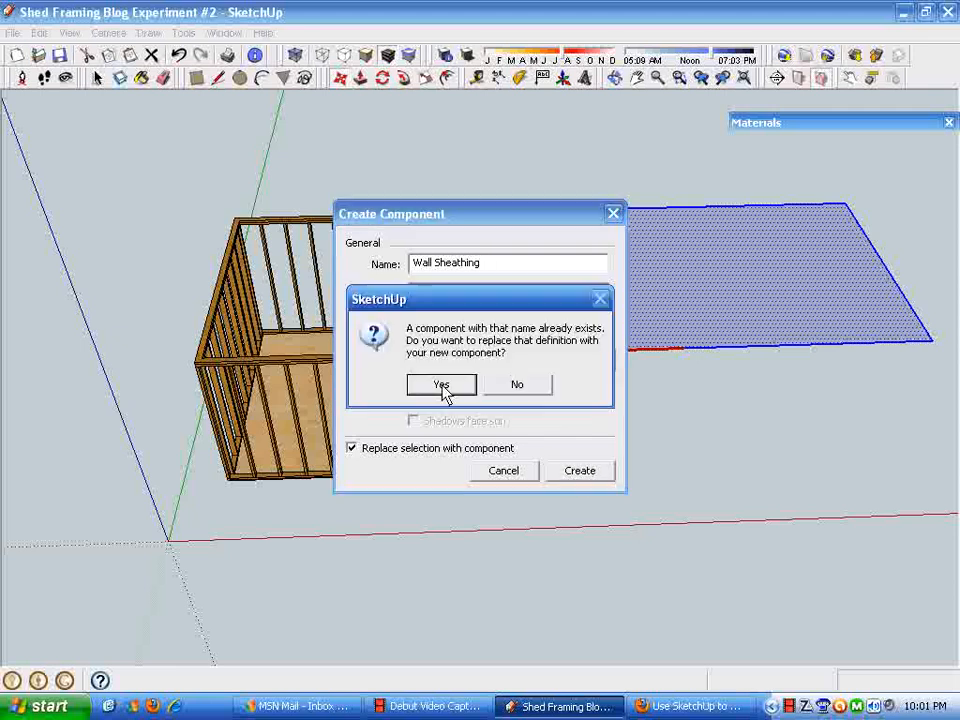
{"action": "left_click", "coordinate": [443, 389]}
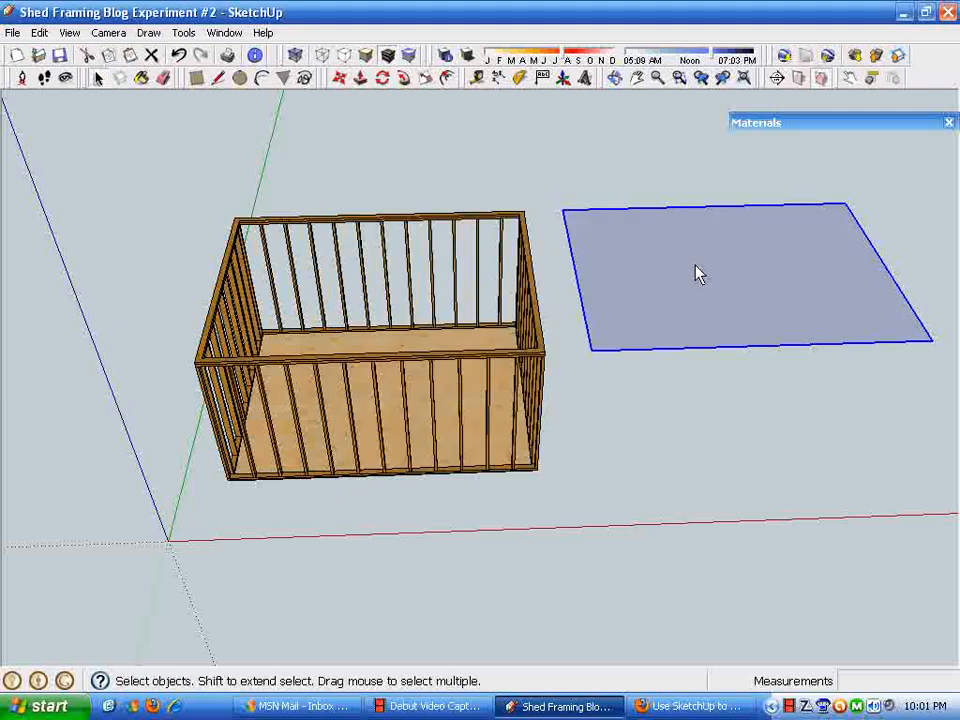
Step: Inside the Wall Sheathing component, offset the rectangle's outline outward by .5 inch
{"action": "double_click", "coordinate": [708, 299]}
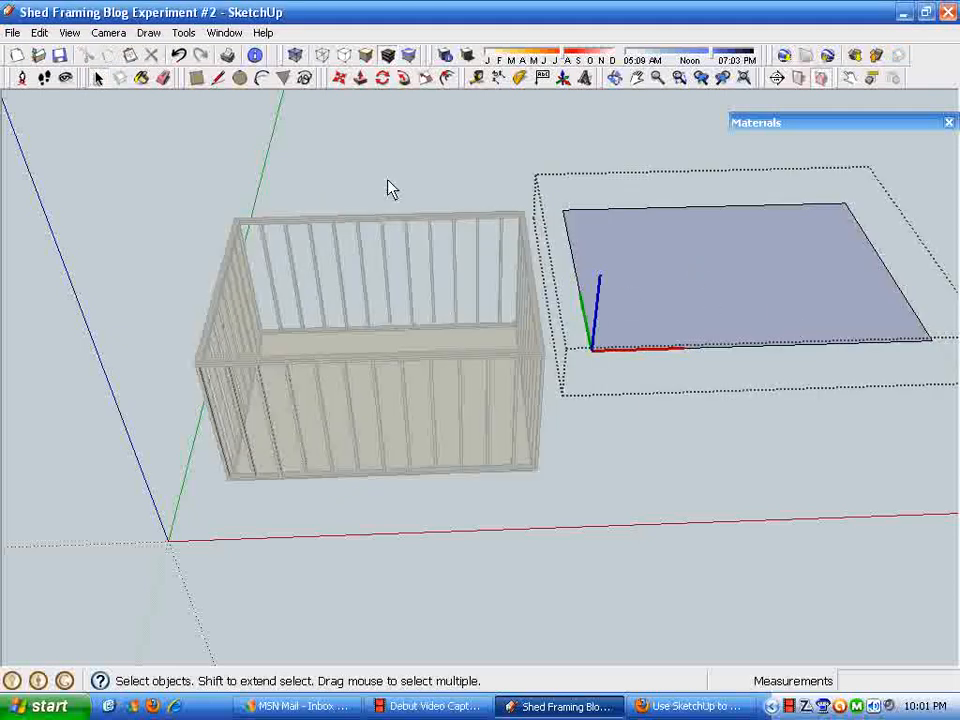
{"action": "left_click", "coordinate": [447, 79]}
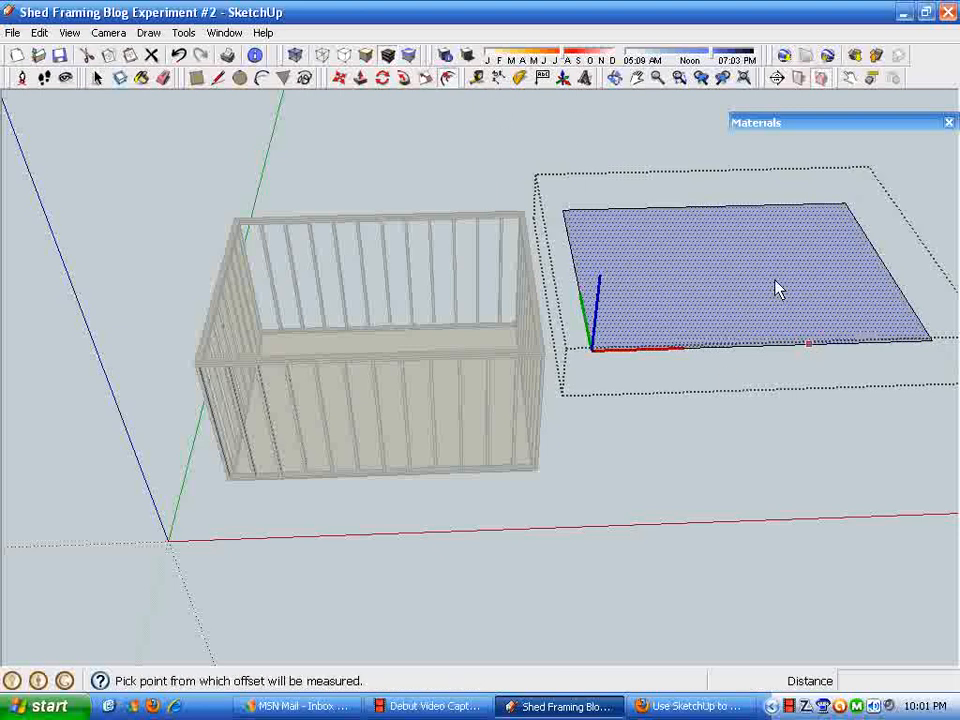
{"action": "left_click", "coordinate": [740, 224]}
{"action": "left_click", "coordinate": [729, 196]}
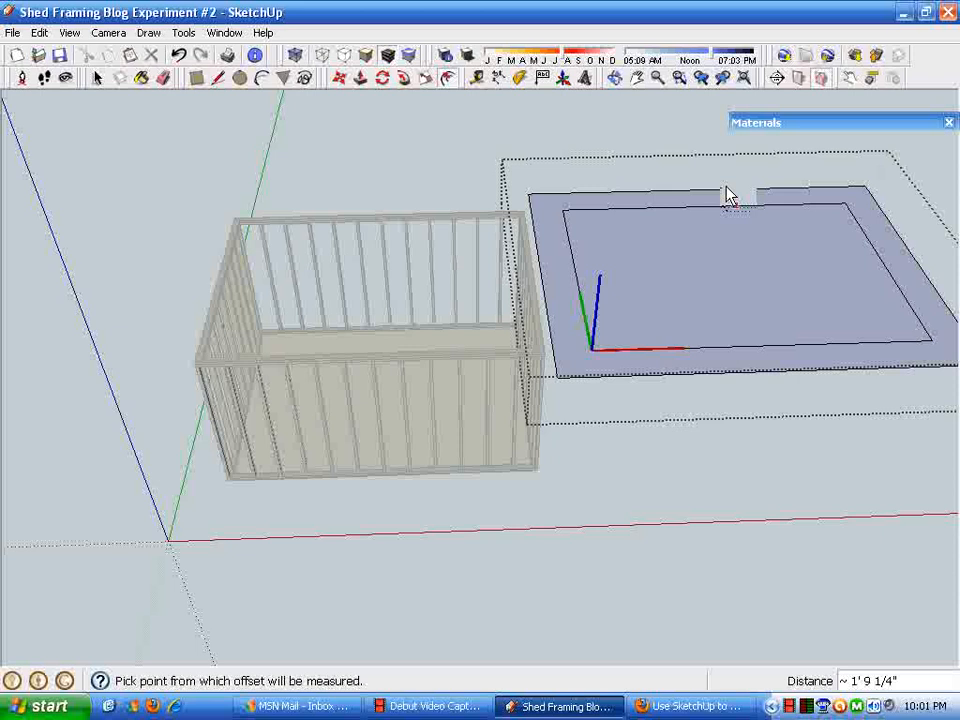
{"action": "type", "text": ".5"}
{"action": "key", "text": "Return"}
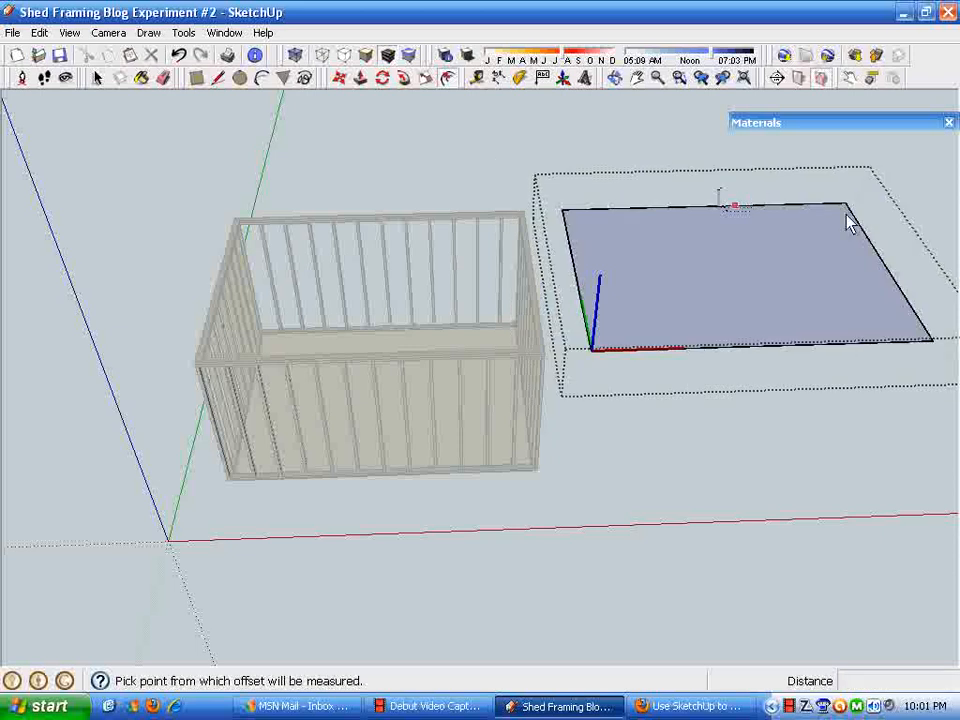
Step: Delete the rectangle's large inner face, keeping only the thin border around it
{"action": "scroll", "coordinate": [700, 315], "scroll_direction": "up", "scroll_amount": 5}
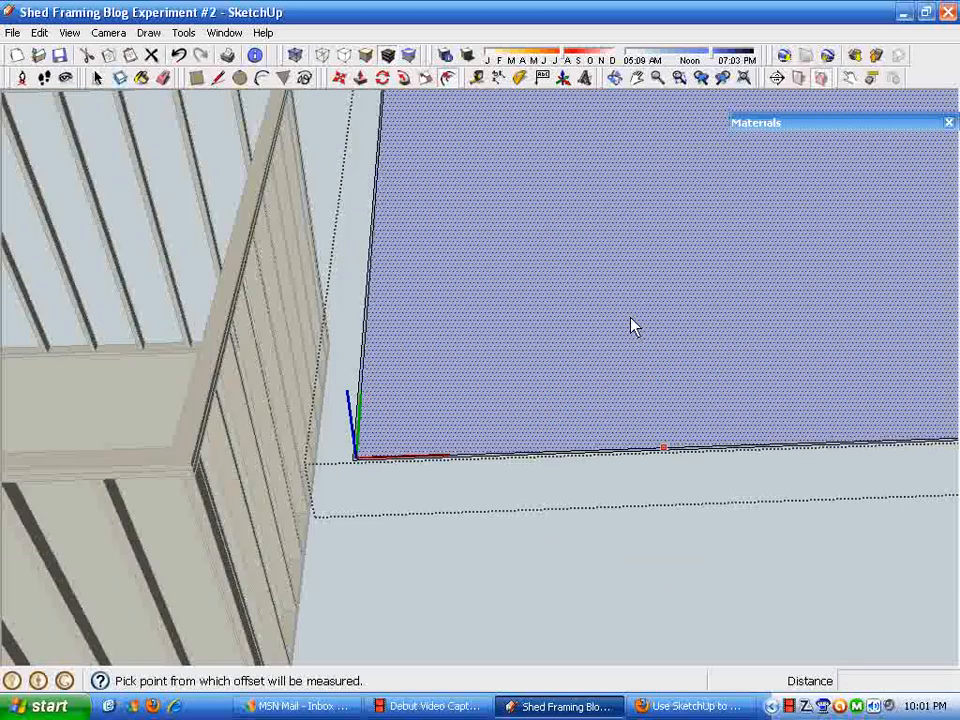
{"action": "scroll", "coordinate": [632, 325], "scroll_direction": "up", "scroll_amount": 3}
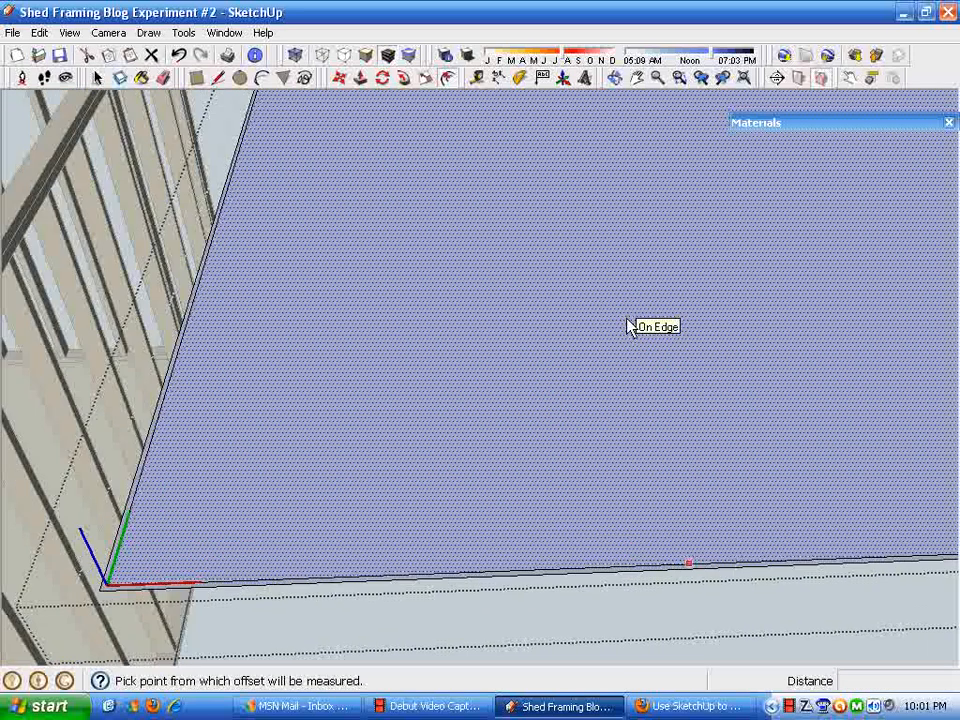
{"action": "key", "text": "space"}
{"action": "double_click", "coordinate": [321, 409]}
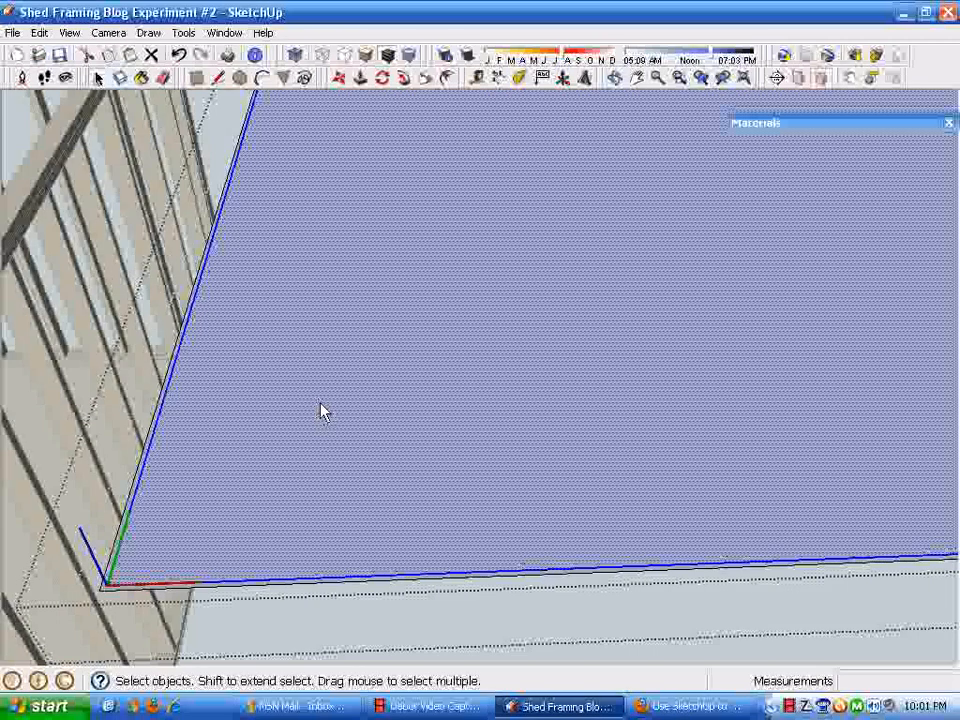
{"action": "left_click", "coordinate": [346, 407]}
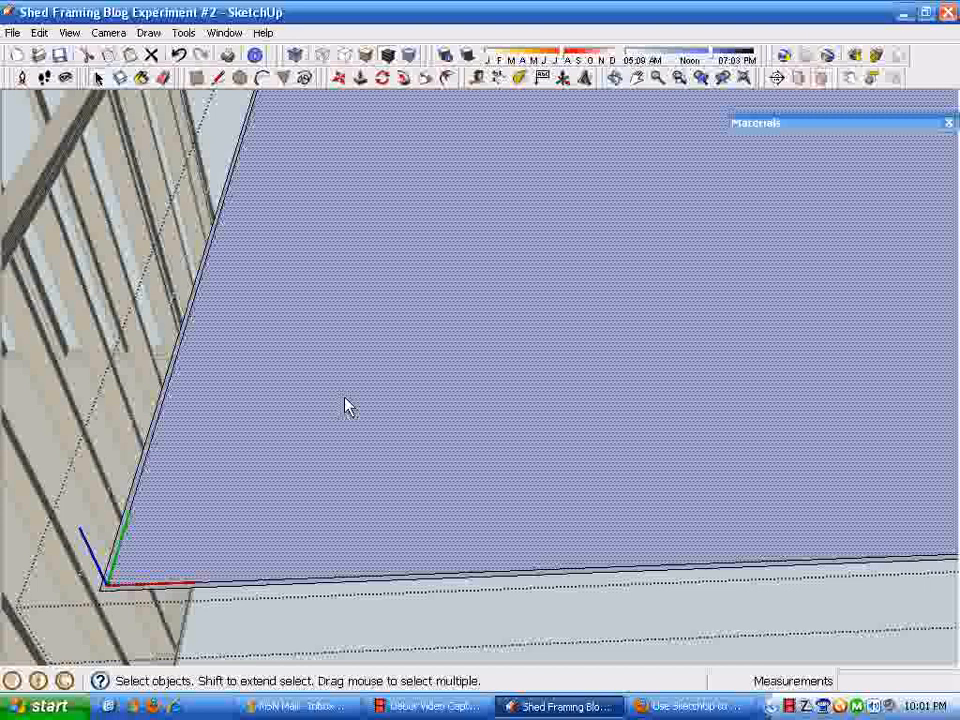
{"action": "key", "text": "Delete"}
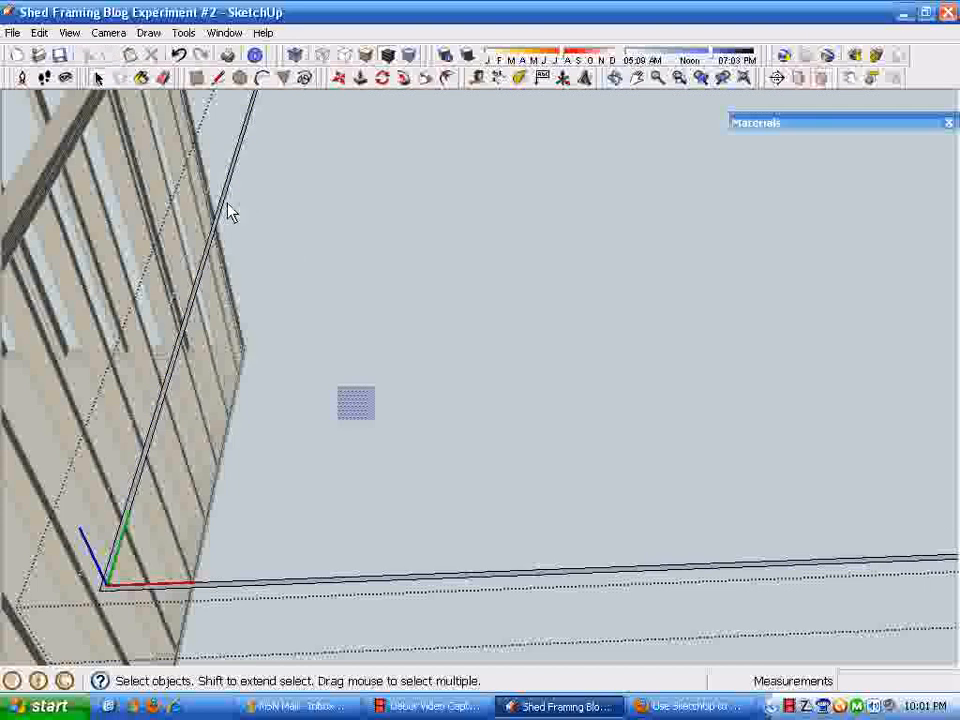
Step: Reverse the thin border face so that its front side faces up
{"action": "scroll", "coordinate": [182, 598], "scroll_direction": "down", "scroll_amount": 3}
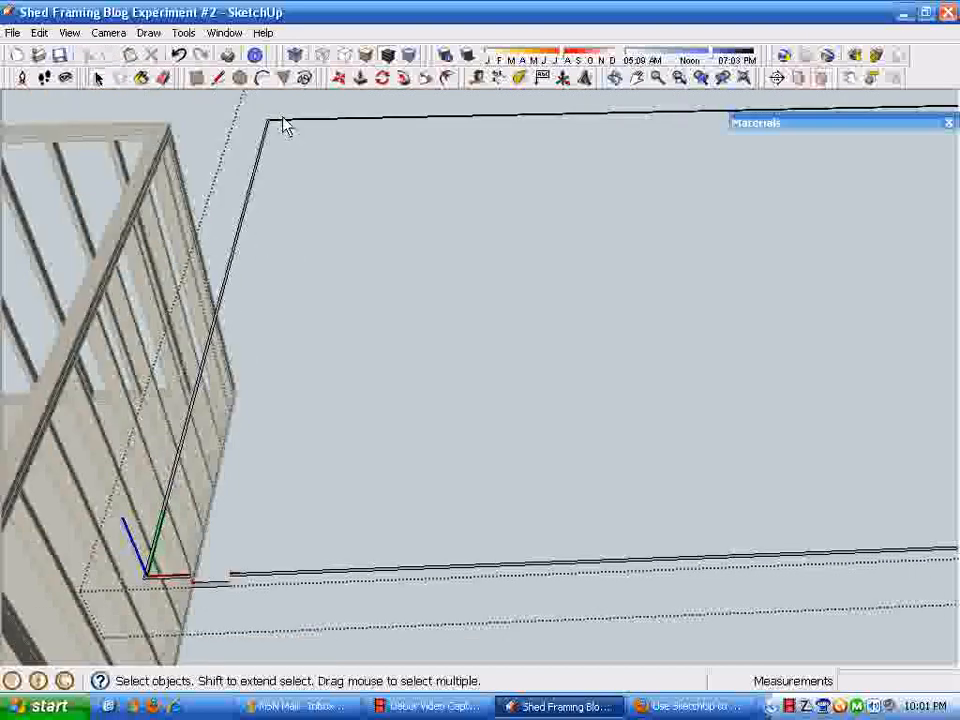
{"action": "scroll", "coordinate": [151, 606], "scroll_direction": "up", "scroll_amount": 5}
{"action": "scroll", "coordinate": [334, 318], "scroll_direction": "down", "scroll_amount": 4}
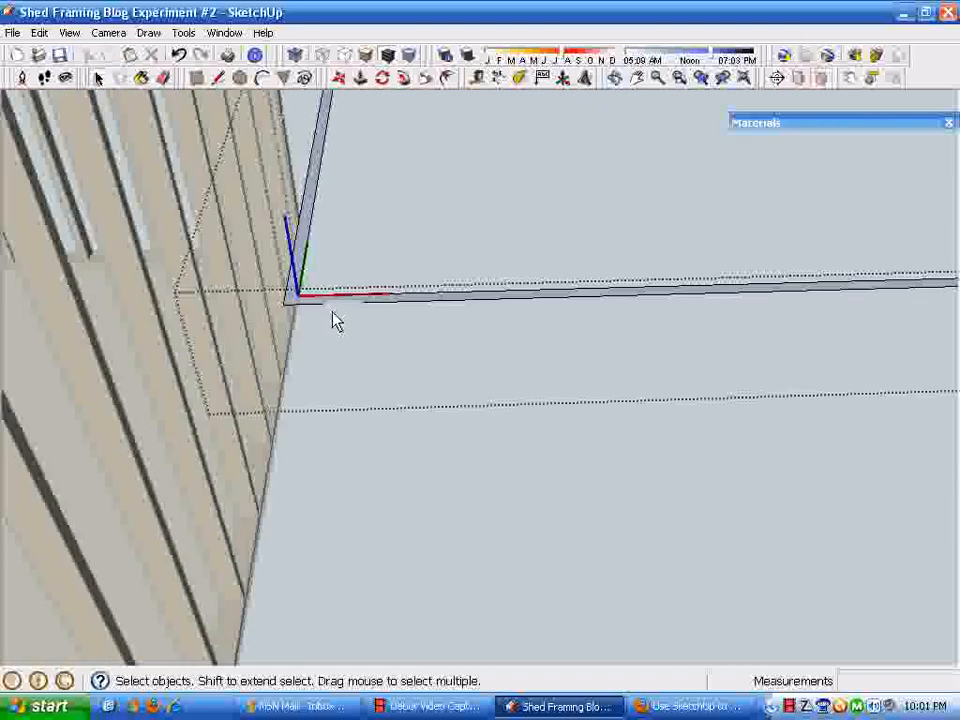
{"action": "middle_click_drag", "start_coordinate": [334, 318], "coordinate": [386, 360]}
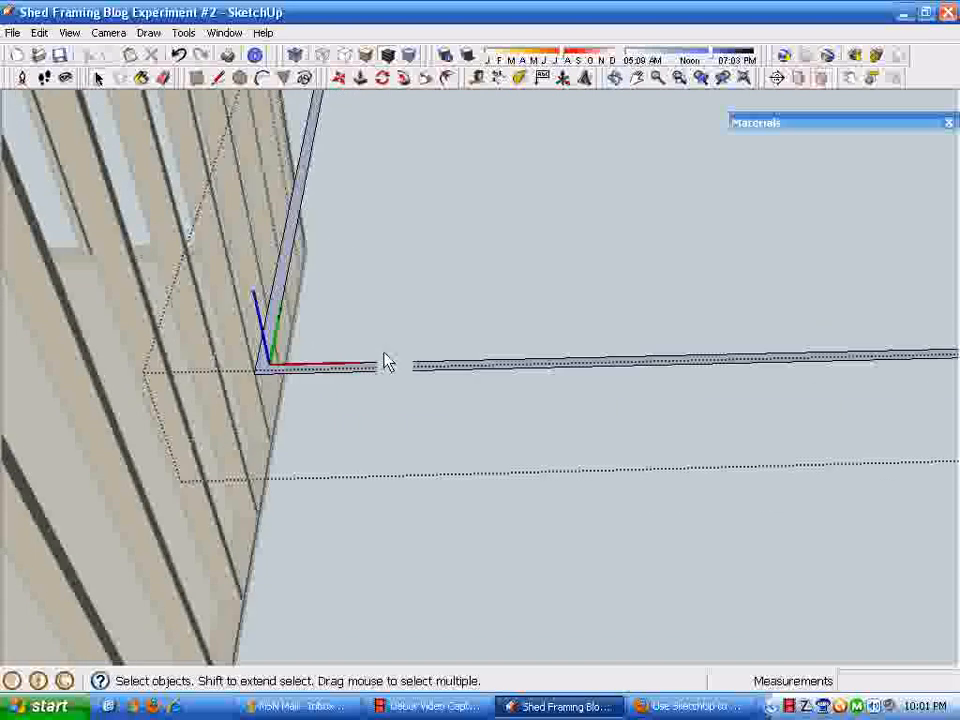
{"action": "left_click", "coordinate": [281, 288]}
{"action": "right_click", "coordinate": [278, 283]}
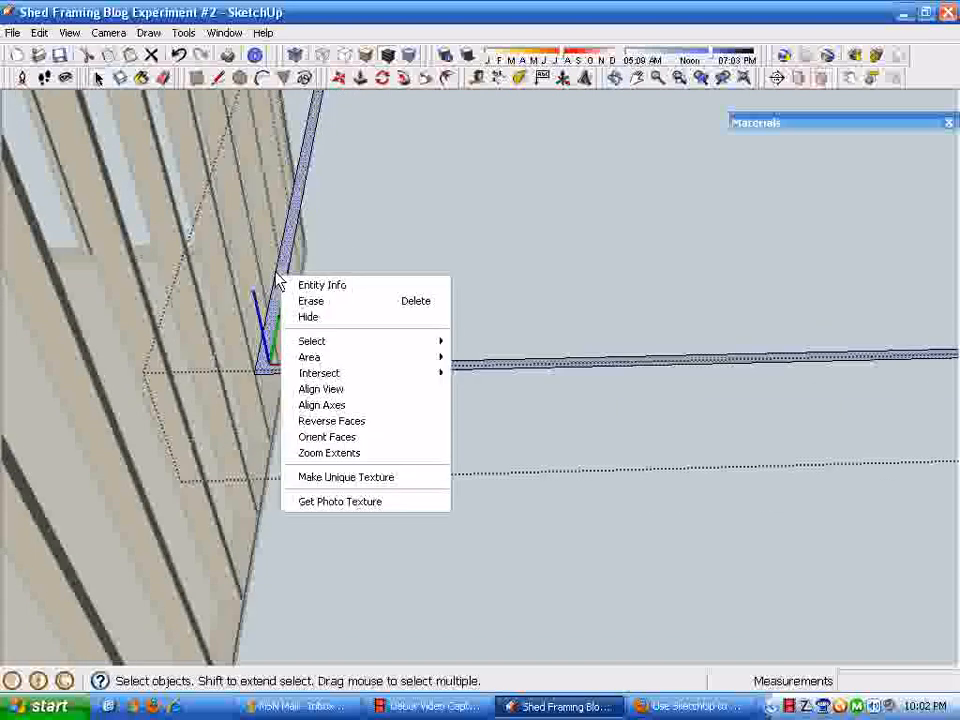
{"action": "left_click", "coordinate": [331, 421]}
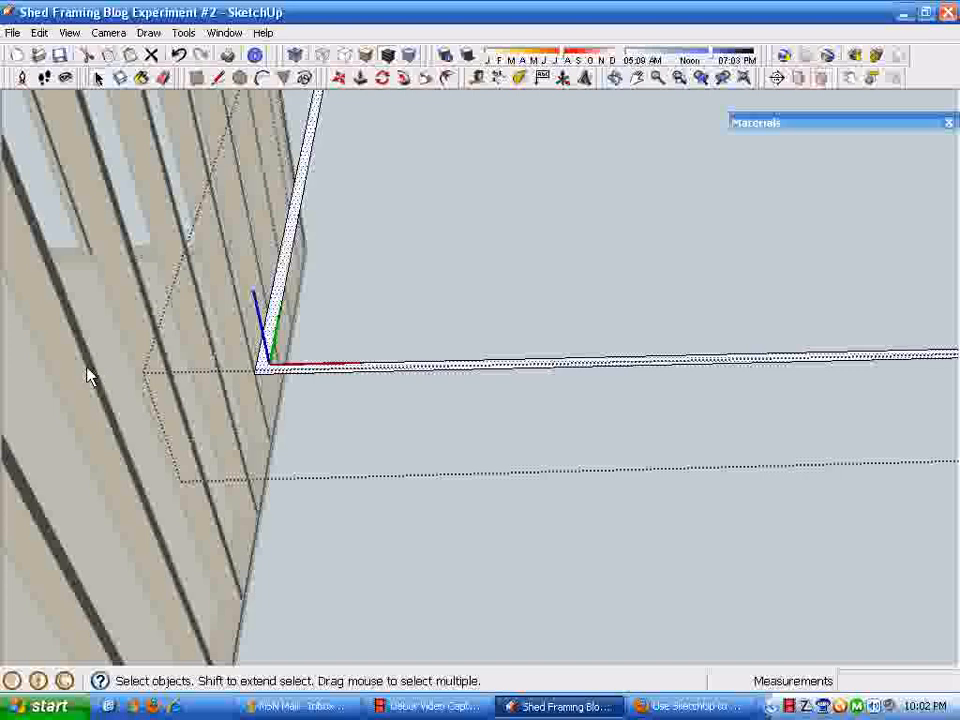
Step: Push/Pull the thin border face downward from below, partway down the height of the shed frame
{"action": "middle_click_drag", "start_coordinate": [570, 253], "coordinate": [505, 303]}
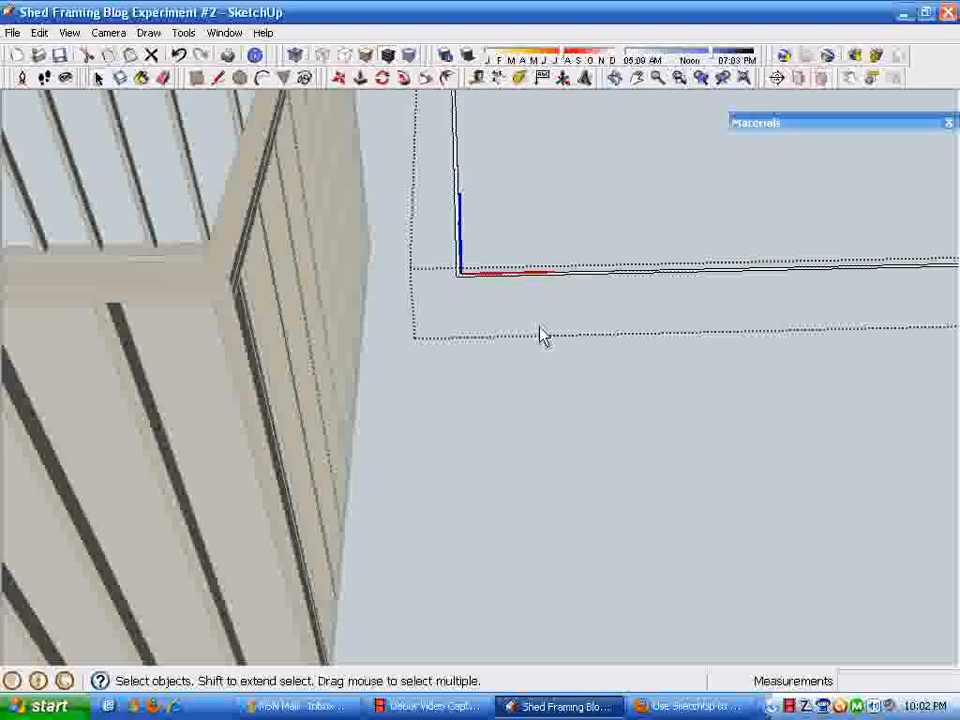
{"action": "middle_click_drag", "start_coordinate": [542, 336], "coordinate": [467, 156]}
{"action": "middle_click_drag", "start_coordinate": [549, 423], "coordinate": [381, 103]}
{"action": "left_click", "coordinate": [360, 78]}
{"action": "scroll", "coordinate": [430, 268], "scroll_direction": "up", "scroll_amount": 3}
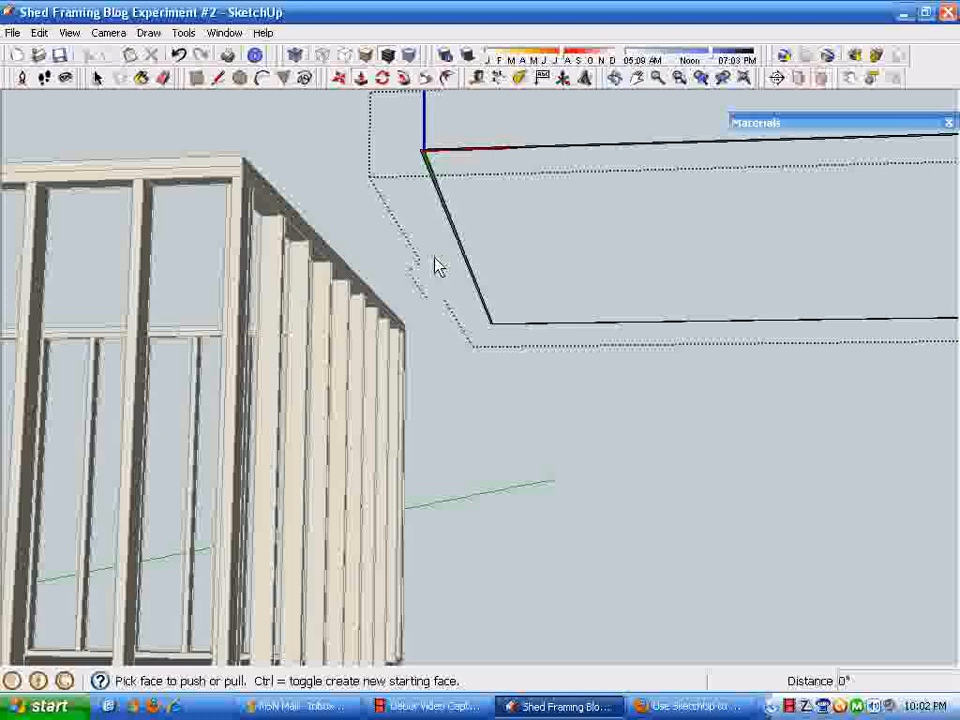
{"action": "scroll", "coordinate": [438, 266], "scroll_direction": "up", "scroll_amount": 2}
{"action": "left_click_drag", "start_coordinate": [454, 146], "coordinate": [519, 499]}
{"action": "scroll", "coordinate": [535, 485], "scroll_direction": "down", "scroll_amount": 4}
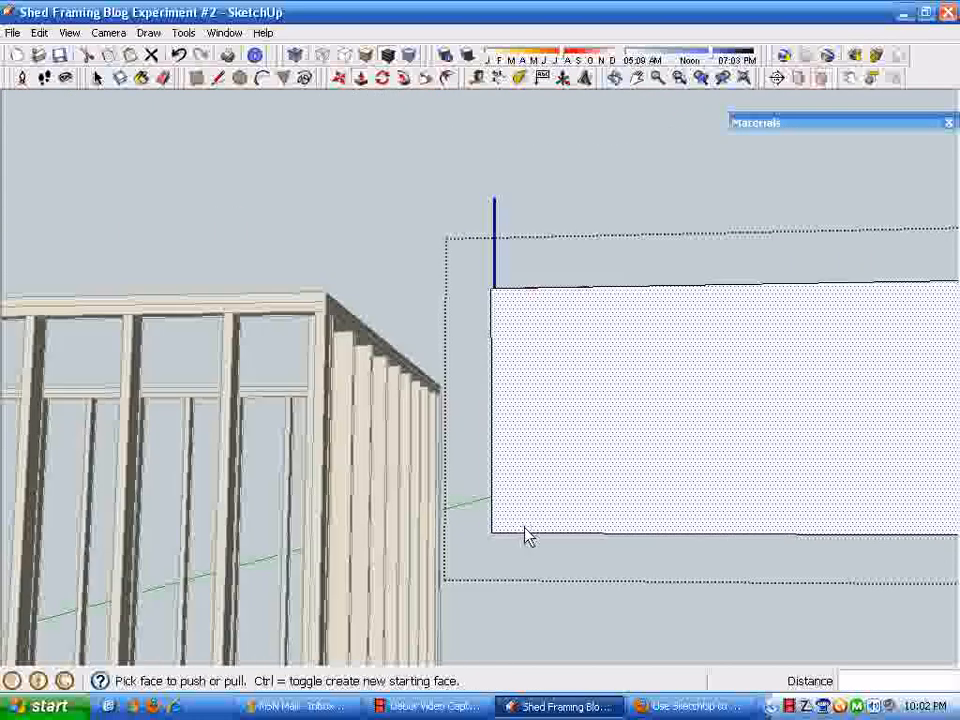
Step: Extend the sheathing's bottom face down another 5' 1 1/2" to align with the underside of the shed floor
{"action": "middle_click_drag", "start_coordinate": [527, 537], "coordinate": [476, 285]}
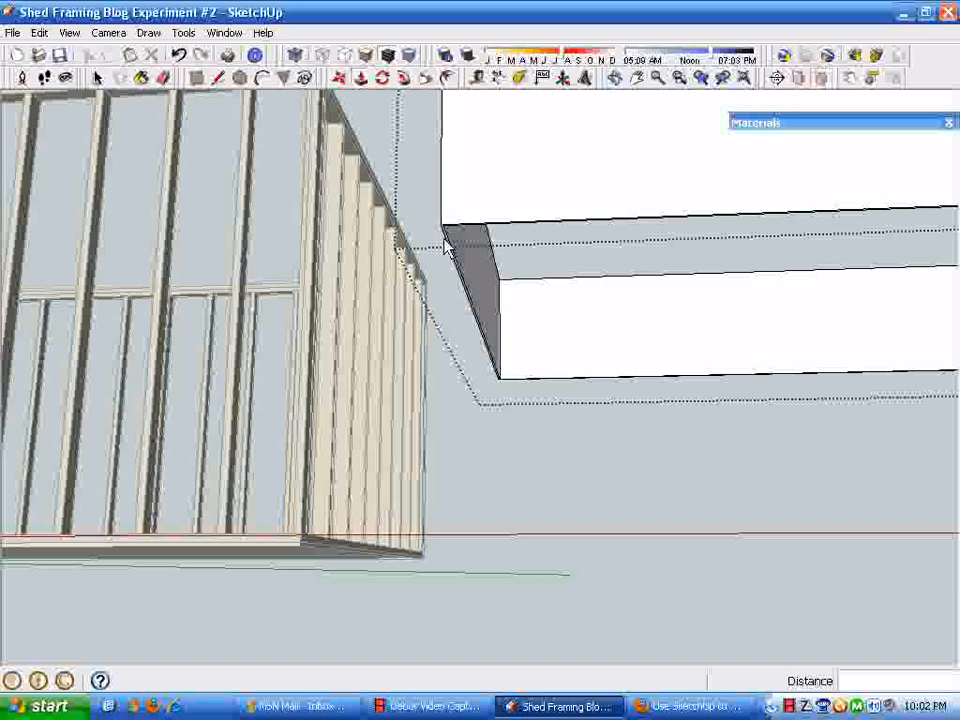
{"action": "left_click_drag", "start_coordinate": [448, 249], "coordinate": [262, 562]}
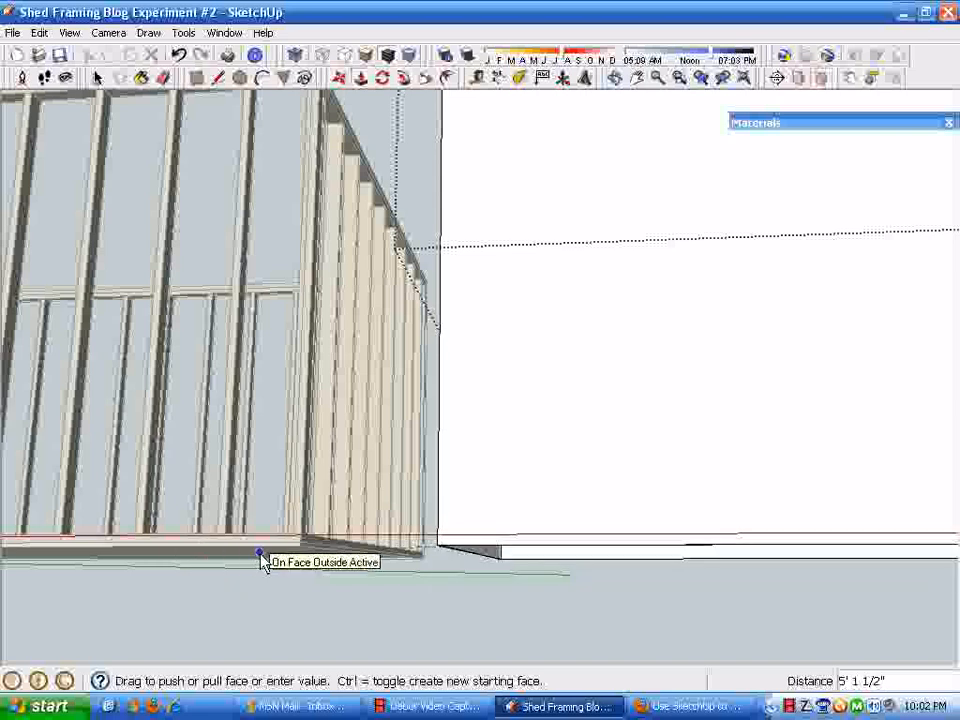
{"action": "left_click", "coordinate": [260, 553]}
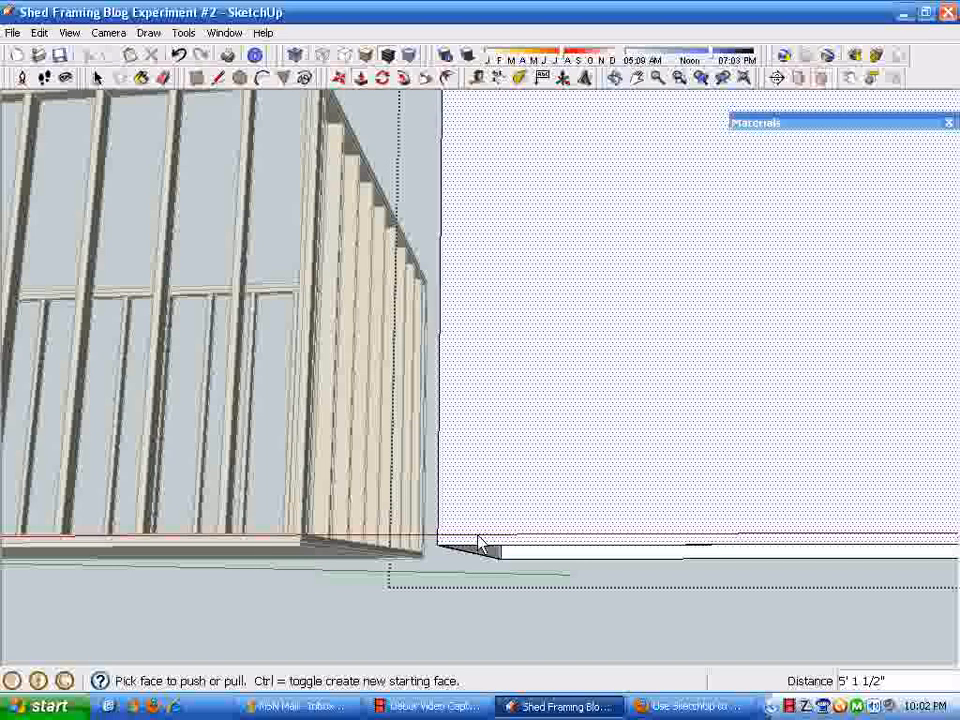
Step: Finish editing the sheathing component, clear the selection, and bring up the materials browser
{"action": "scroll", "coordinate": [379, 363], "scroll_direction": "down", "scroll_amount": 1}
{"action": "scroll", "coordinate": [380, 370], "scroll_direction": "down", "scroll_amount": 2}
{"action": "mouse_move", "coordinate": [416, 392]}
{"action": "middle_mouse_down"}
{"action": "mouse_move", "coordinate": [377, 312]}
{"action": "mouse_move", "coordinate": [300, 497]}
{"action": "mouse_move", "coordinate": [237, 372]}
{"action": "middle_mouse_up"}
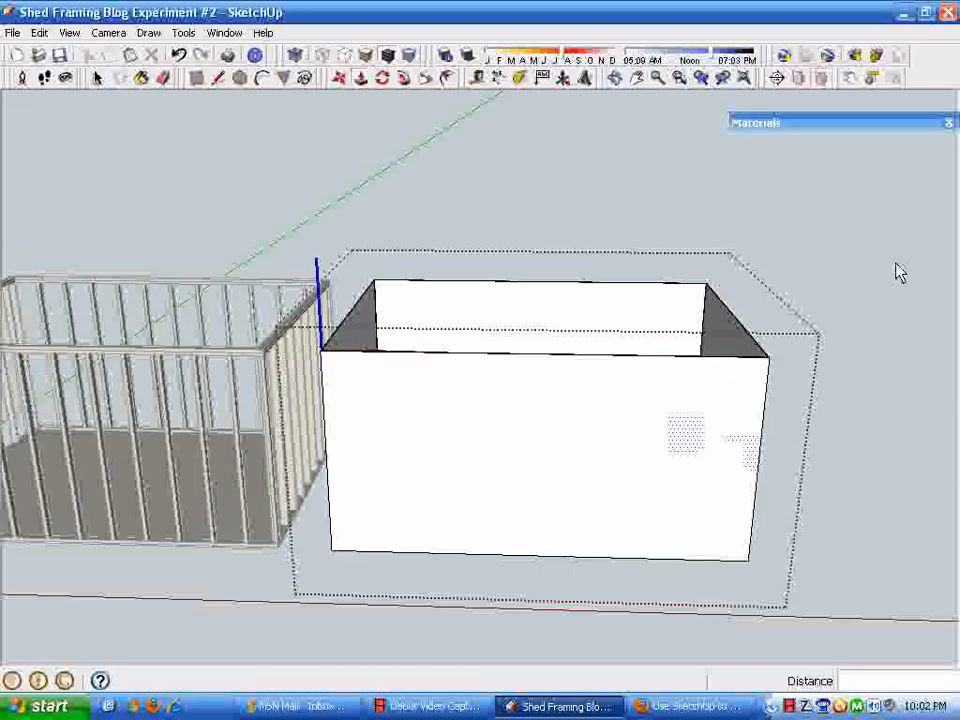
{"action": "left_click", "coordinate": [812, 293]}
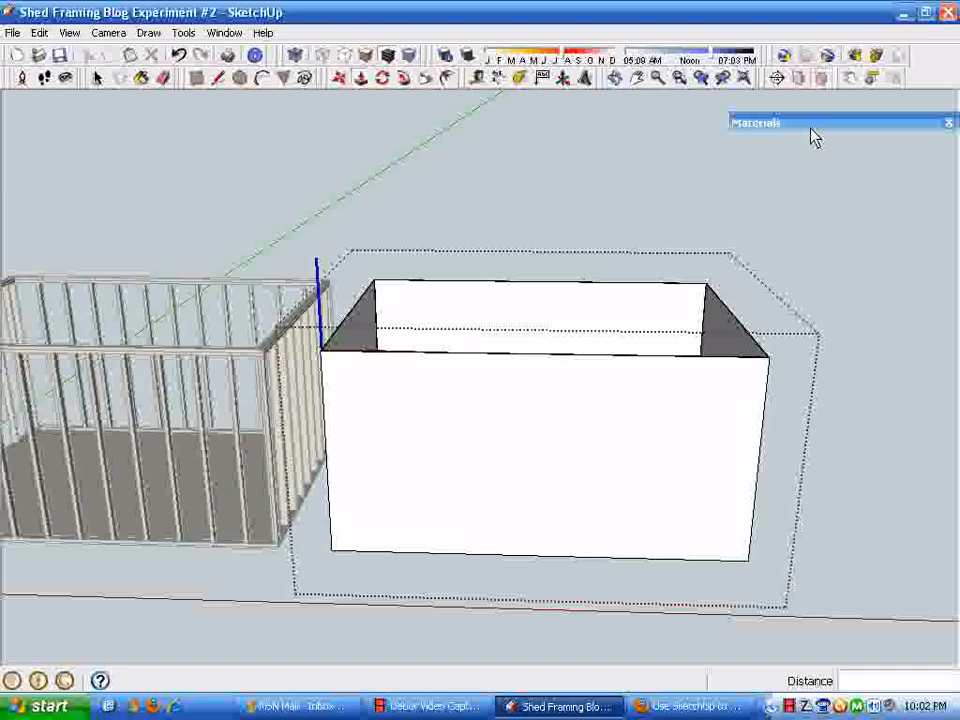
{"action": "left_click", "coordinate": [900, 392]}
{"action": "left_click", "coordinate": [656, 441]}
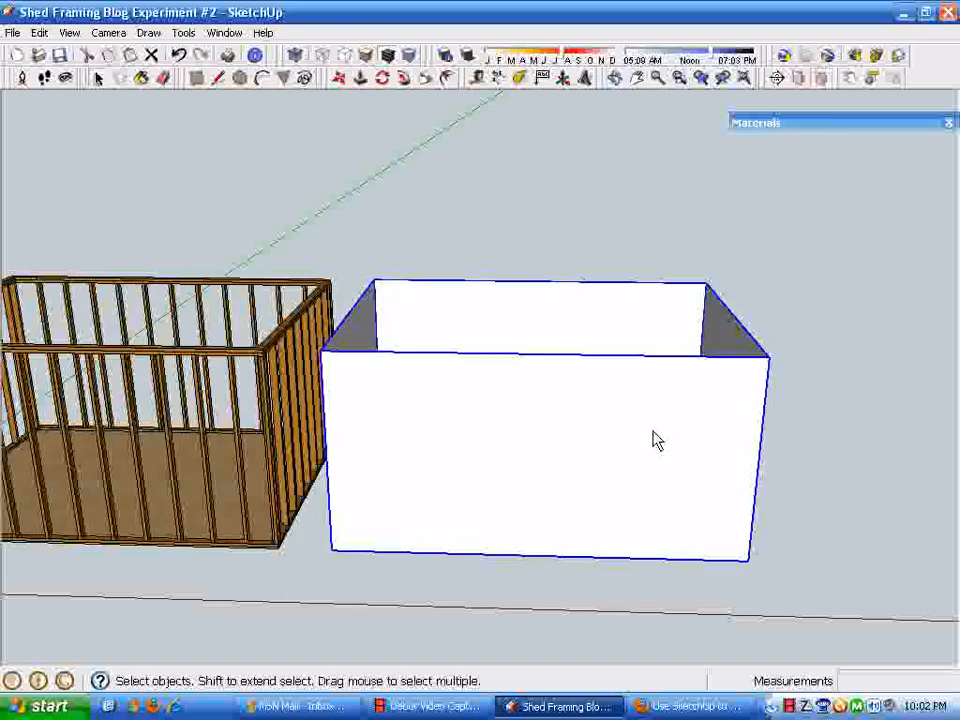
{"action": "left_click", "coordinate": [861, 219]}
{"action": "left_click", "coordinate": [838, 126]}
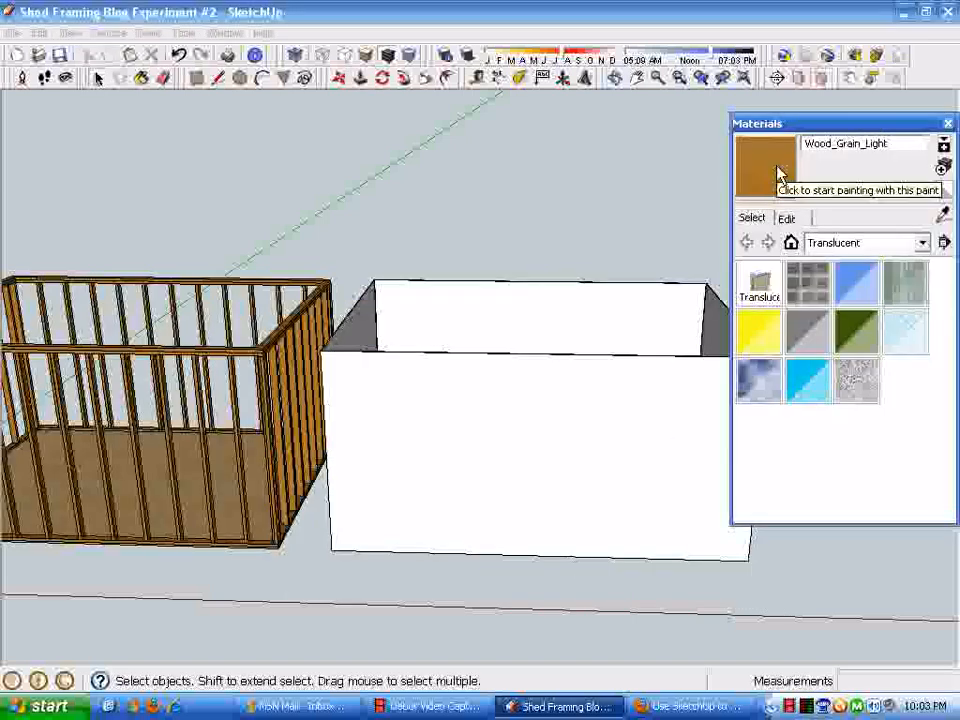
Step: Paint the sheathing component with the Wood_Grain_Light material
{"action": "left_click", "coordinate": [767, 178]}
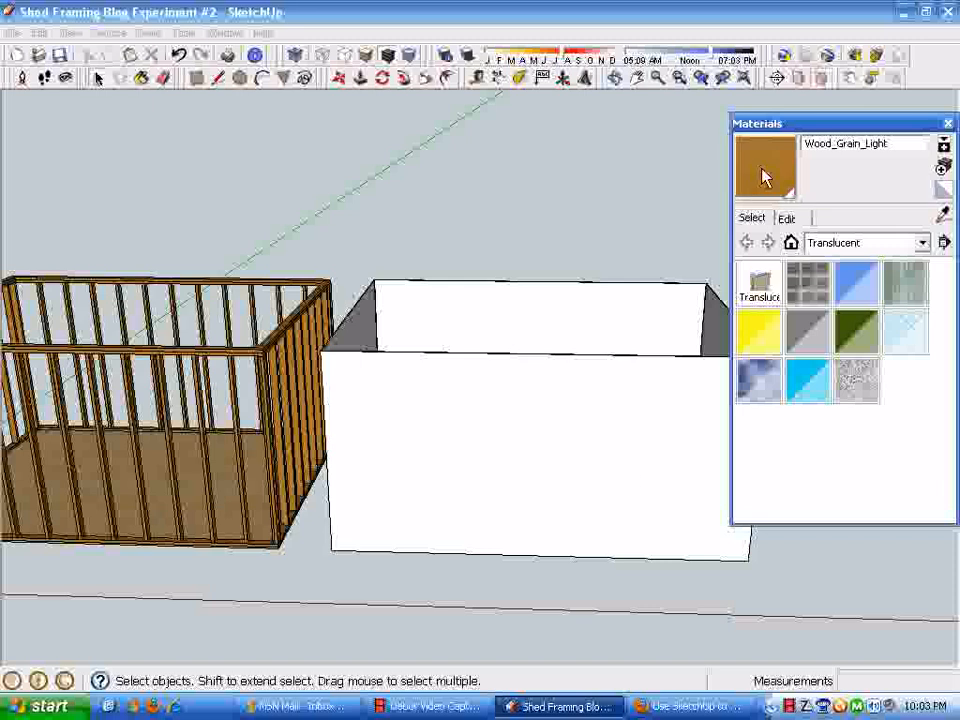
{"action": "left_click", "coordinate": [588, 453]}
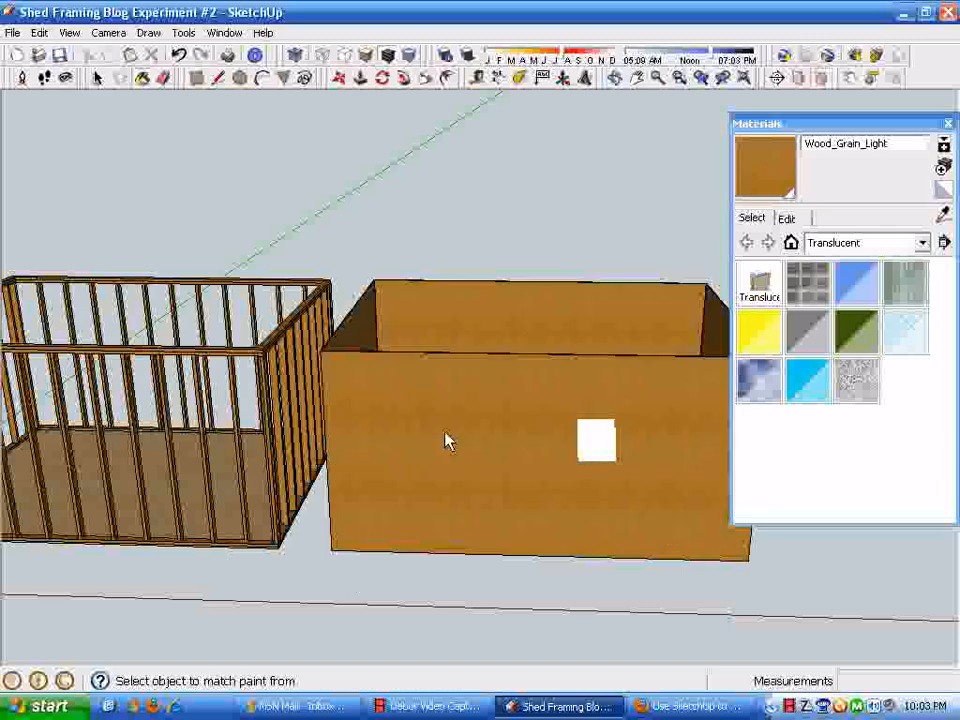
Step: Sample Wood_Plywood_Knots from the shed floor, paint the sheathing component with it, and collapse the materials browser
{"action": "left_click", "coordinate": [943, 216]}
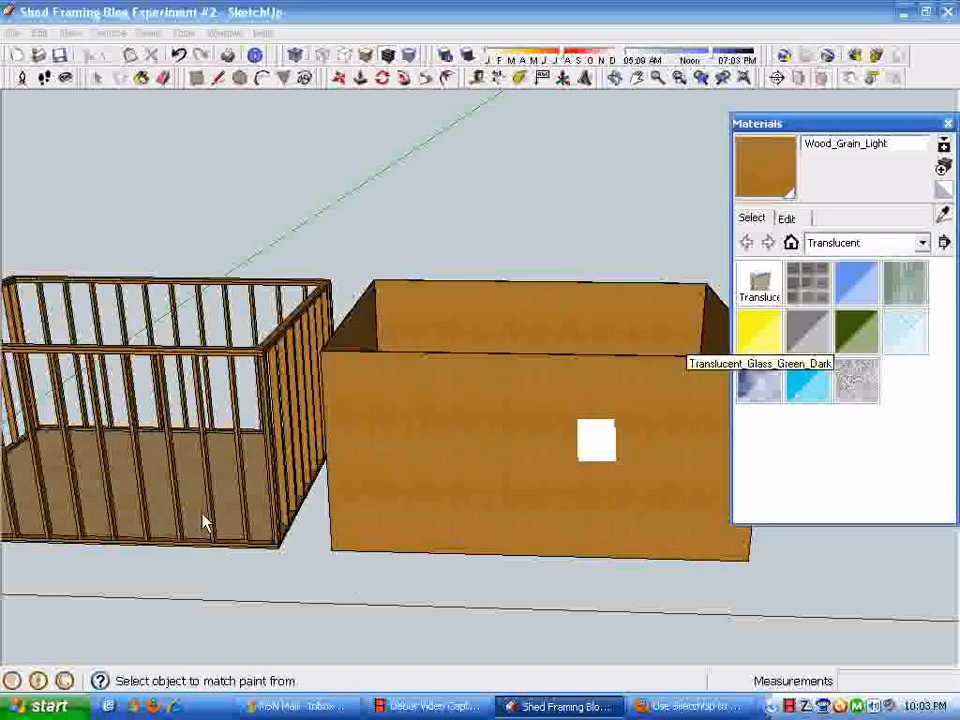
{"action": "left_click", "coordinate": [191, 483]}
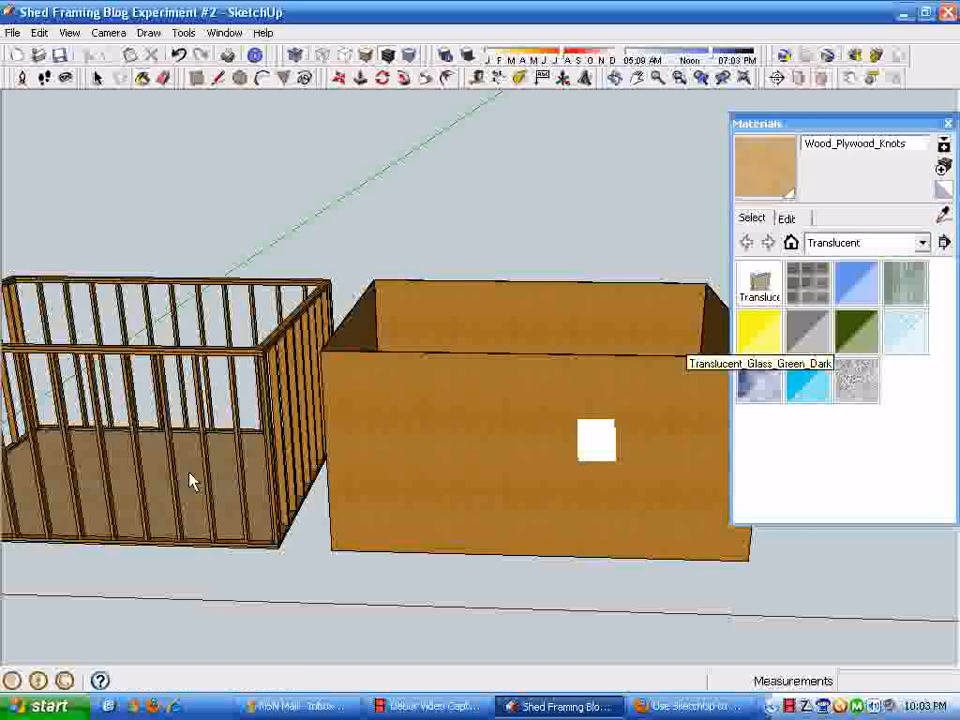
{"action": "left_click", "coordinate": [476, 490]}
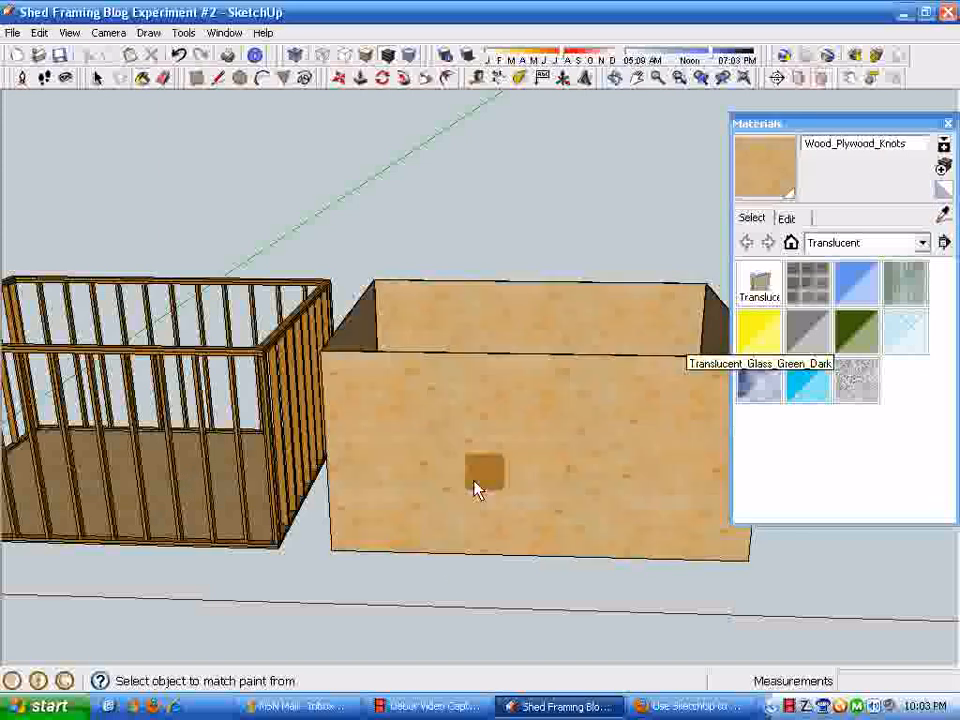
{"action": "key", "text": "space"}
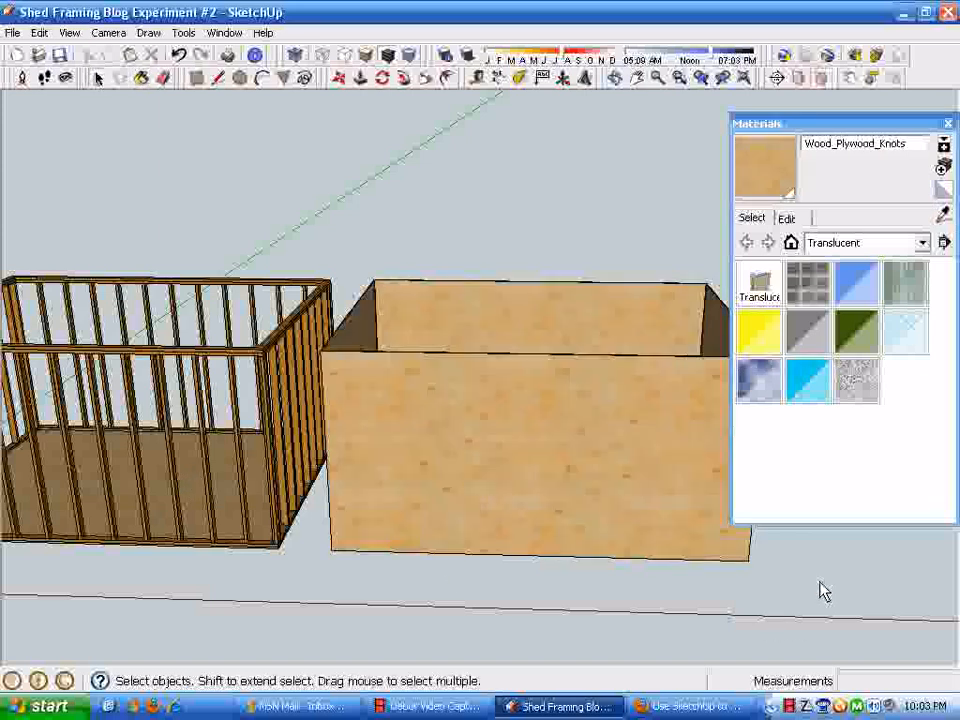
{"action": "left_click", "coordinate": [893, 128]}
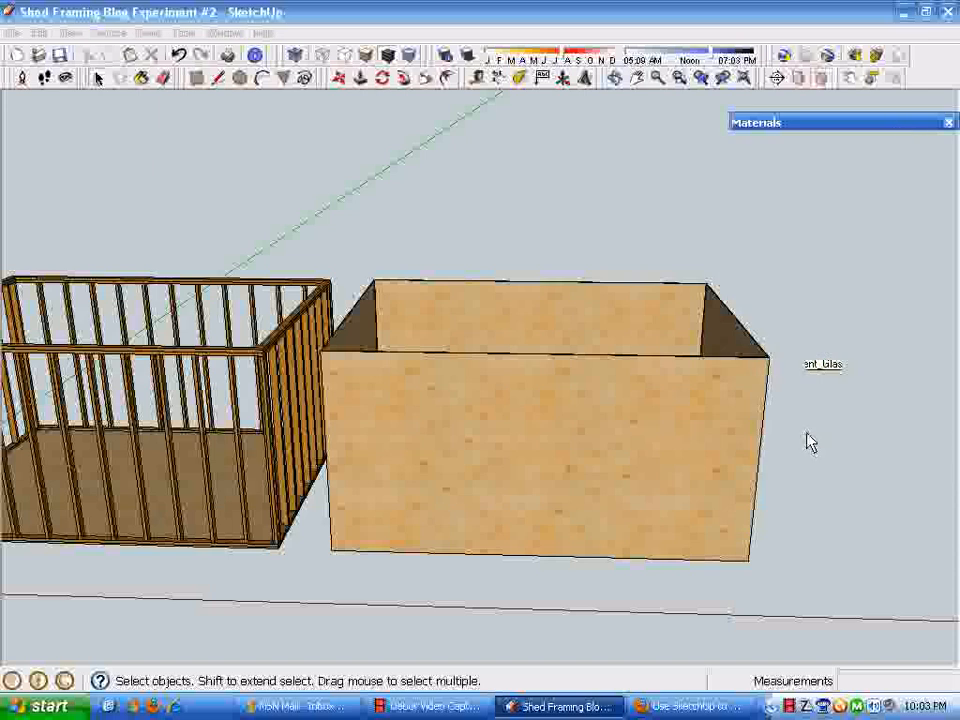
Step: Move the sheathing component by its near top corner across to the matching top corner of the shed frame
{"action": "middle_click_drag", "start_coordinate": [488, 498], "coordinate": [553, 401]}
{"action": "left_click", "coordinate": [553, 401]}
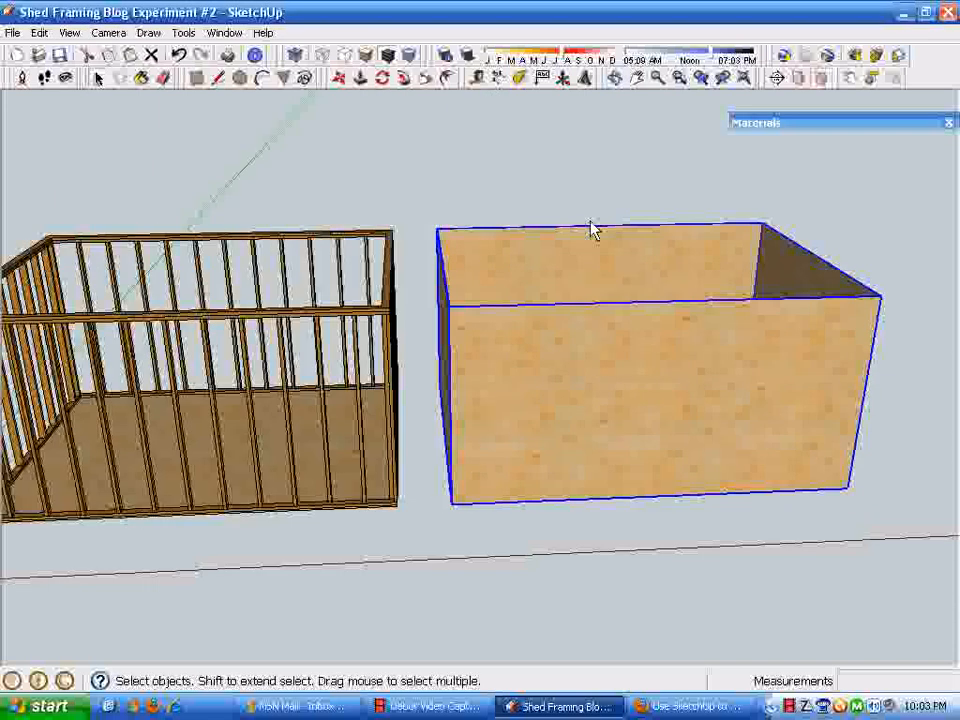
{"action": "middle_click_drag", "start_coordinate": [362, 120], "coordinate": [459, 182]}
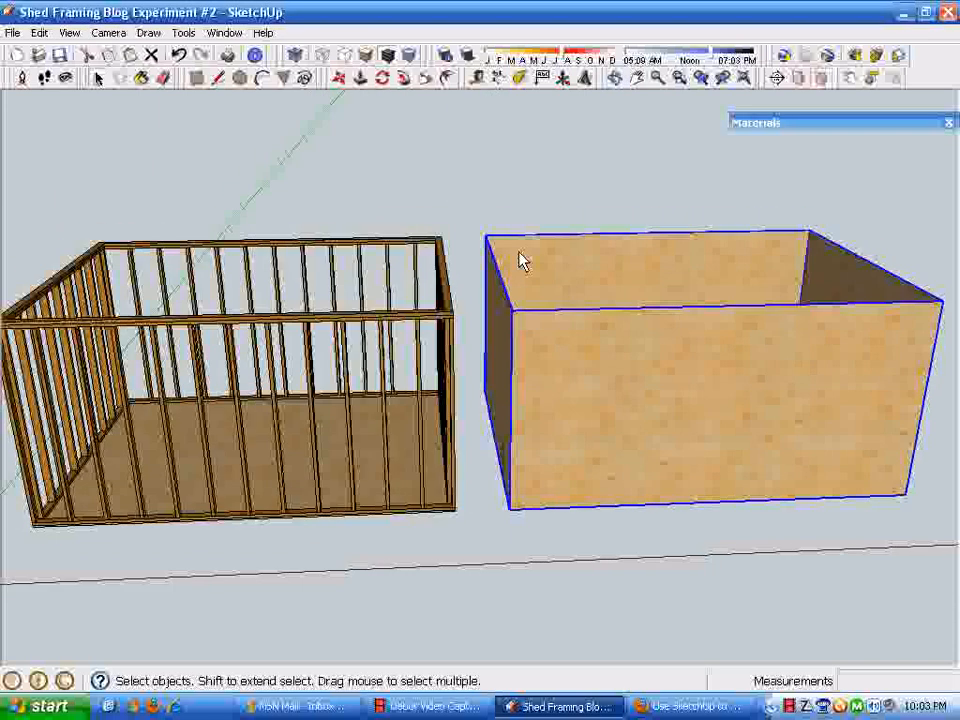
{"action": "middle_click_drag", "start_coordinate": [519, 259], "coordinate": [650, 330]}
{"action": "left_click", "coordinate": [340, 78]}
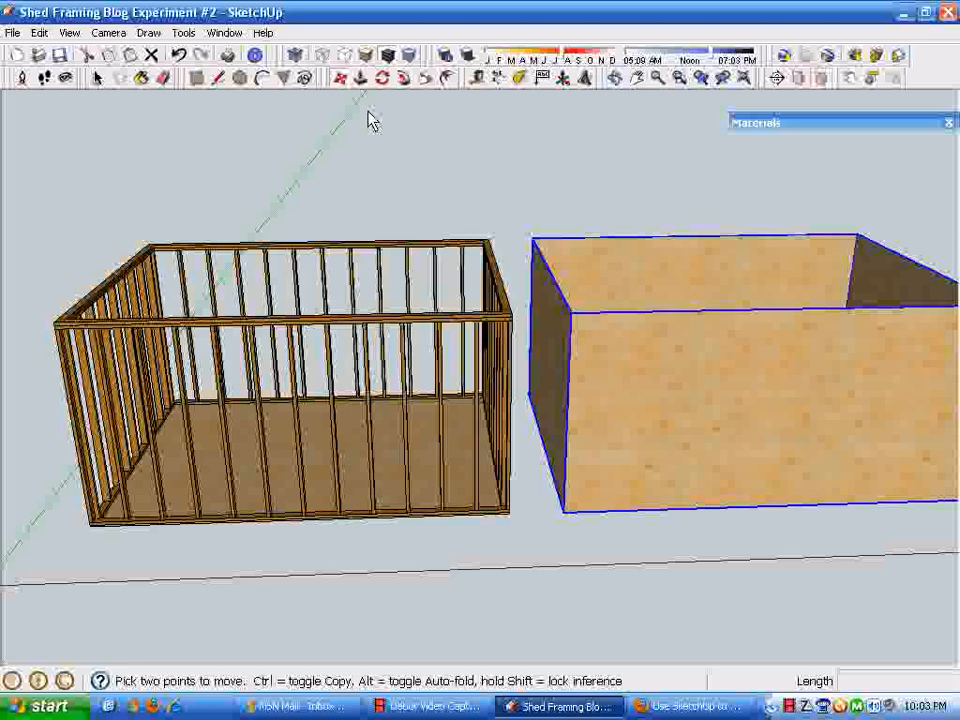
{"action": "left_click", "coordinate": [571, 313]}
{"action": "left_click_drag", "start_coordinate": [571, 312], "coordinate": [77, 317]}
Step: Shift the sheathing so its inner top corner meets the frame's outer top corner, wrapping the sheathing around the studs
{"action": "scroll", "coordinate": [77, 327], "scroll_direction": "up", "scroll_amount": 4}
{"action": "middle_click_drag", "start_coordinate": [101, 364], "coordinate": [183, 489]}
{"action": "left_click", "coordinate": [213, 458]}
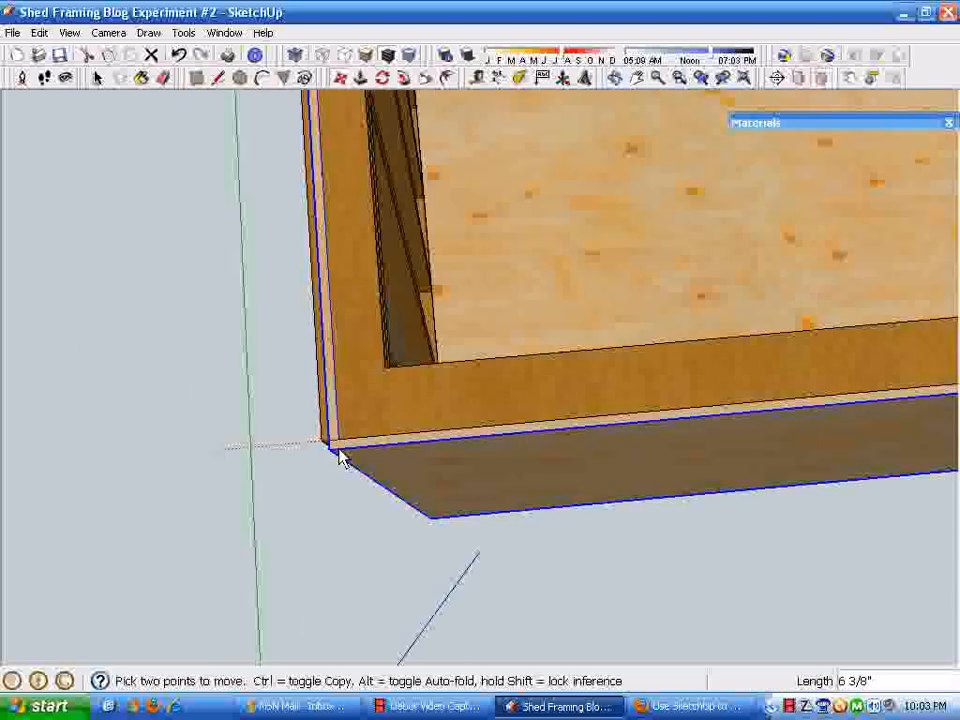
{"action": "left_click", "coordinate": [321, 444]}
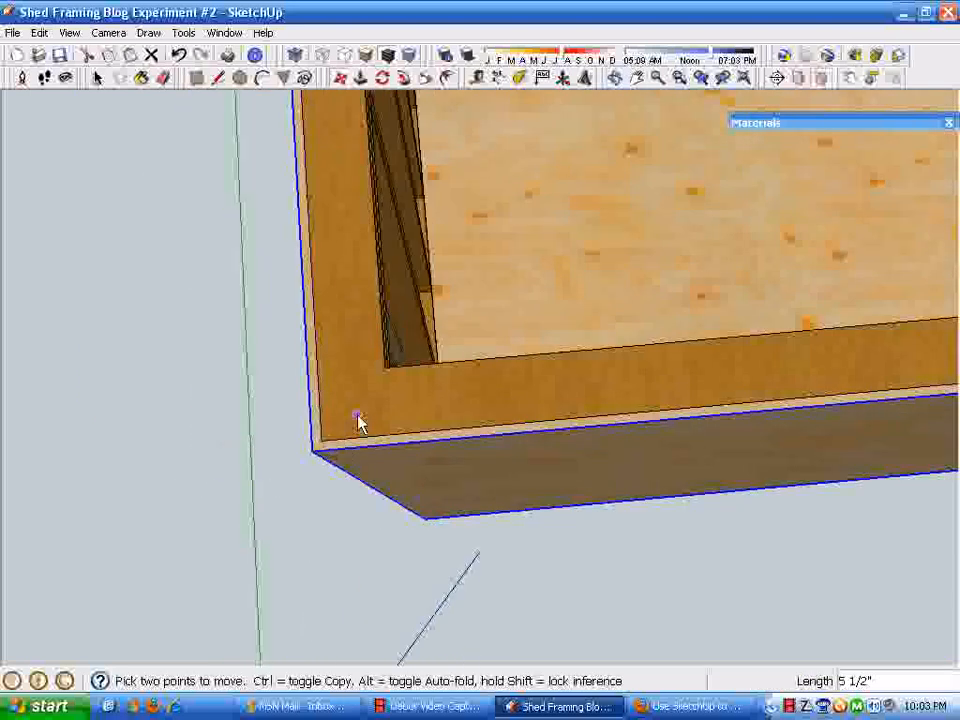
{"action": "left_click", "coordinate": [744, 79]}
{"action": "middle_click_drag", "start_coordinate": [660, 392], "coordinate": [366, 414]}
{"action": "mouse_move", "coordinate": [660, 454]}
{"action": "middle_mouse_down"}
{"action": "mouse_move", "coordinate": [501, 490]}
{"action": "mouse_move", "coordinate": [536, 407]}
{"action": "mouse_move", "coordinate": [531, 435]}
{"action": "mouse_move", "coordinate": [566, 452]}
{"action": "mouse_move", "coordinate": [542, 456]}
{"action": "mouse_move", "coordinate": [600, 465]}
{"action": "middle_mouse_up"}
{"action": "left_click", "coordinate": [432, 708]}
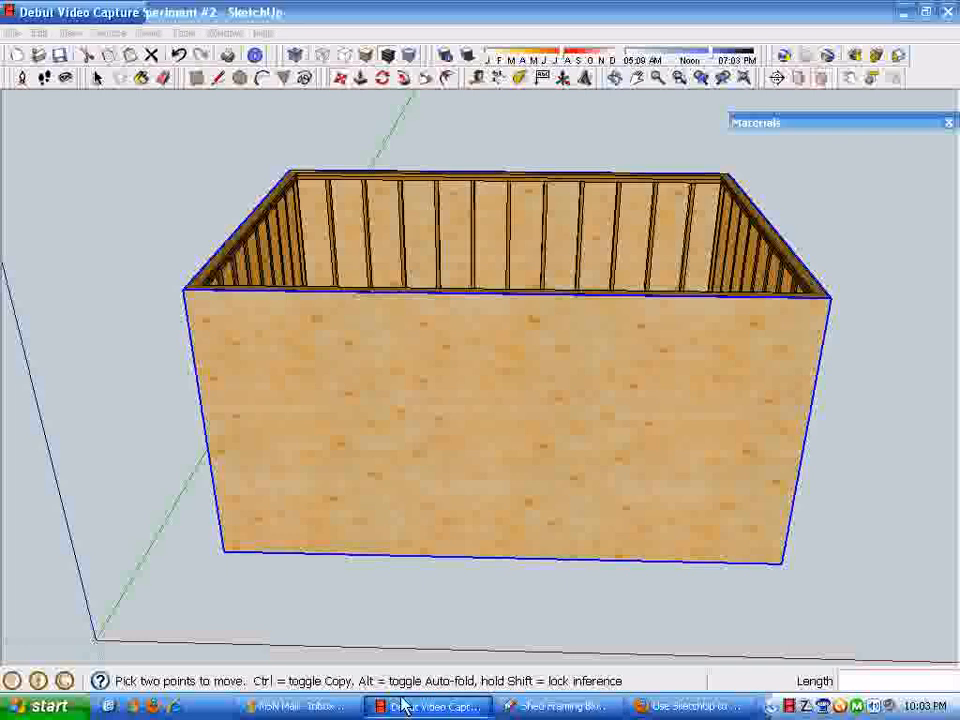